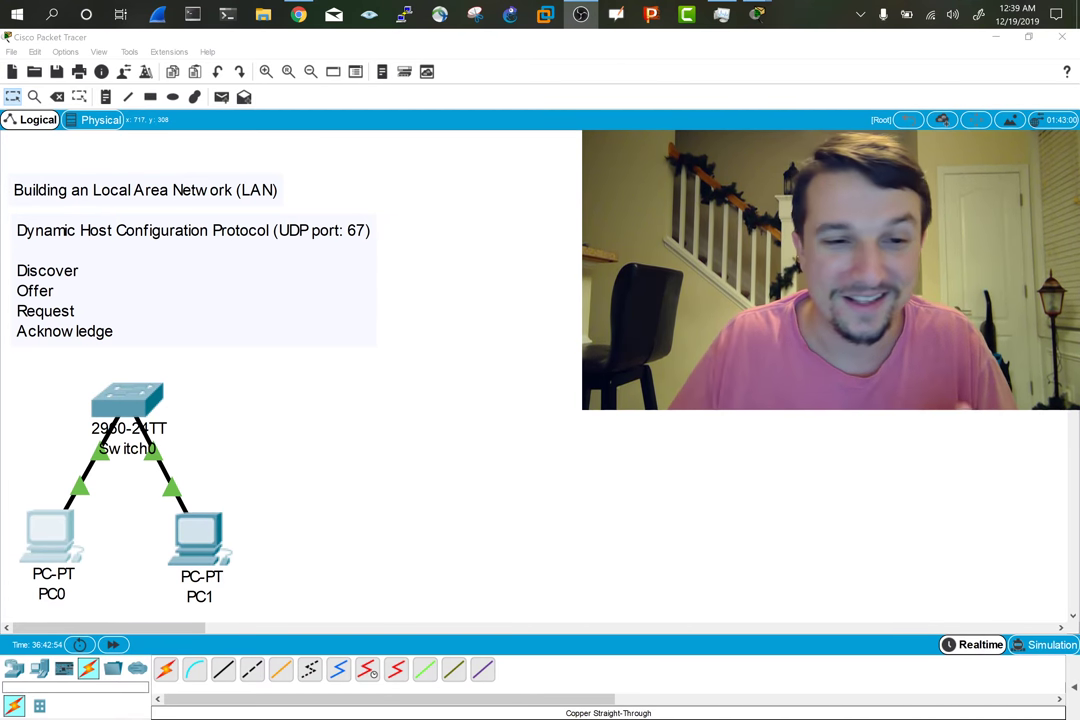
Switch PC0's IP configuration from static to DHCP
left_click(62, 549)
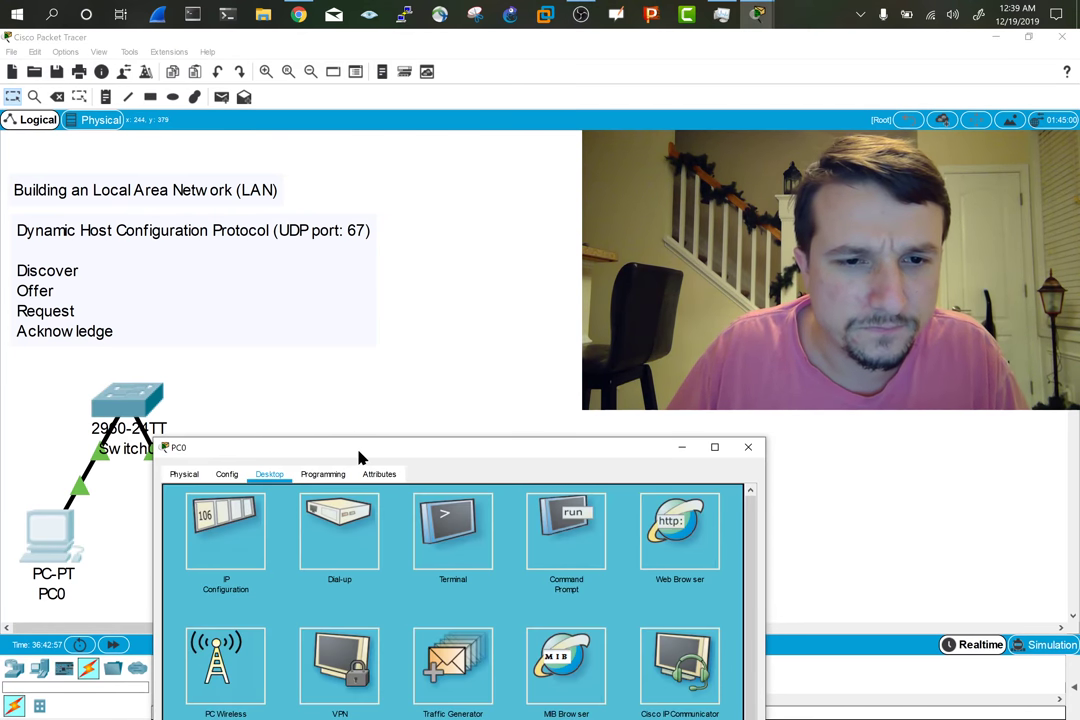
left_click_drag(359, 455, 213, 365)
left_click(117, 430)
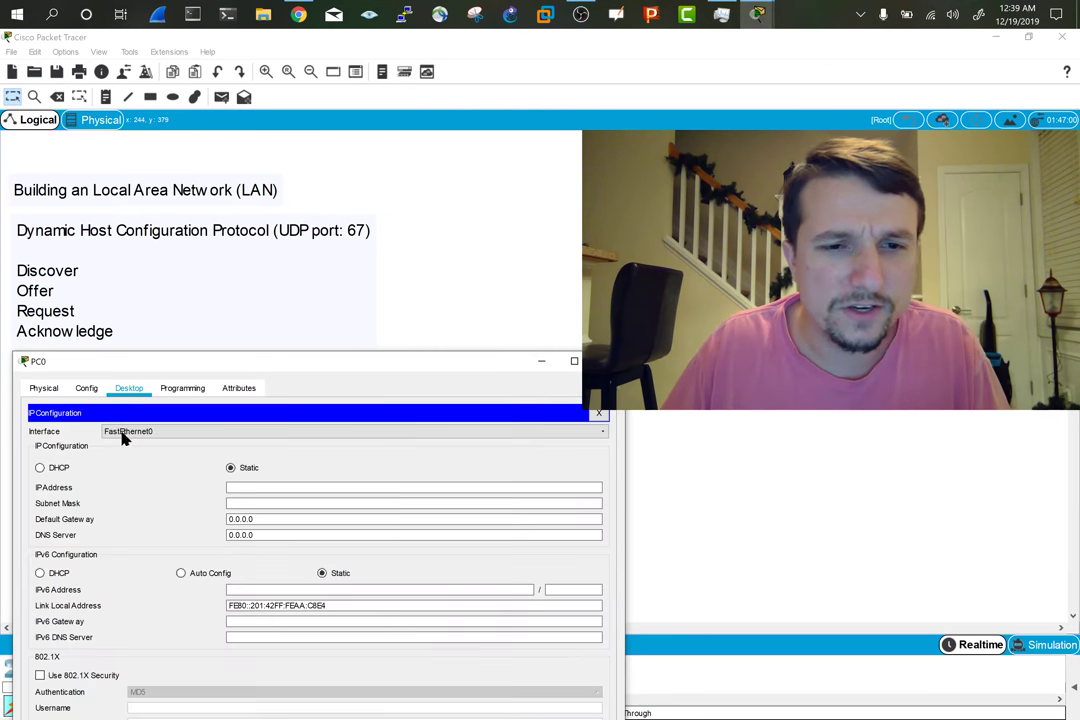
left_click(231, 467)
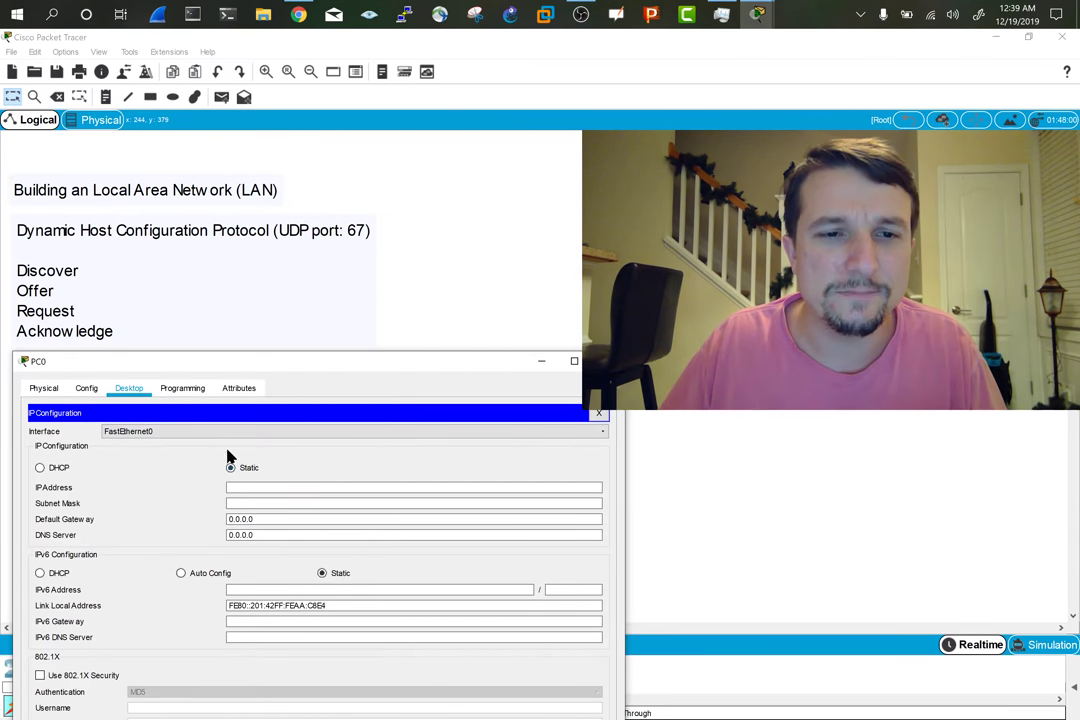
left_click(250, 487)
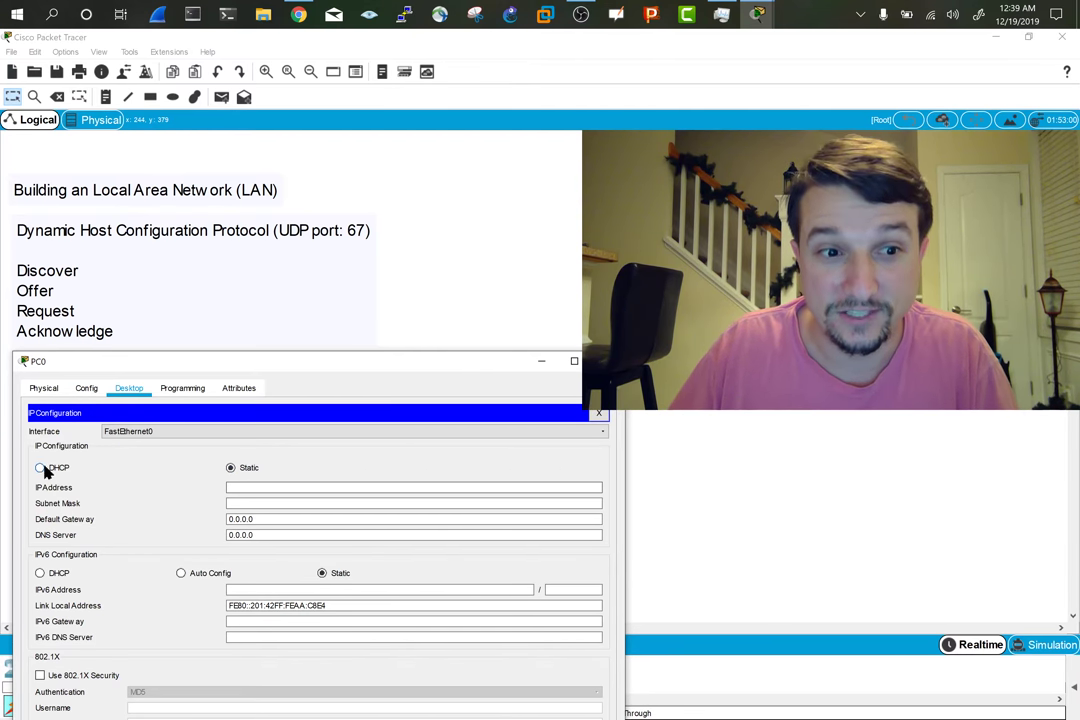
left_click(59, 470)
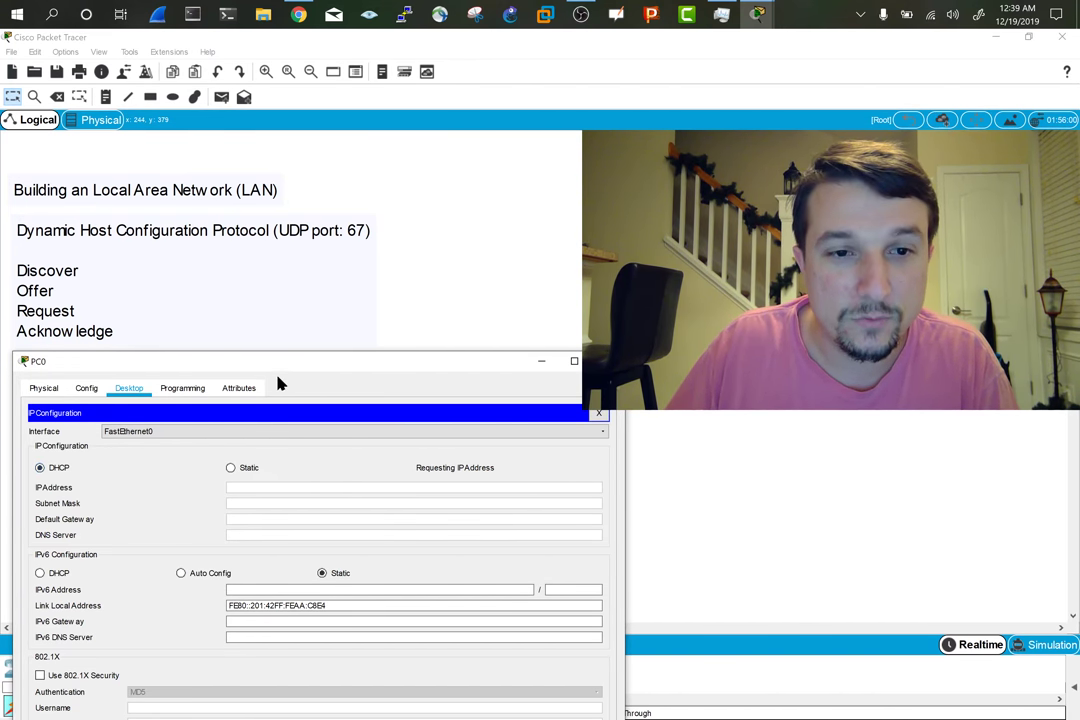
left_click_drag(289, 366, 268, 309)
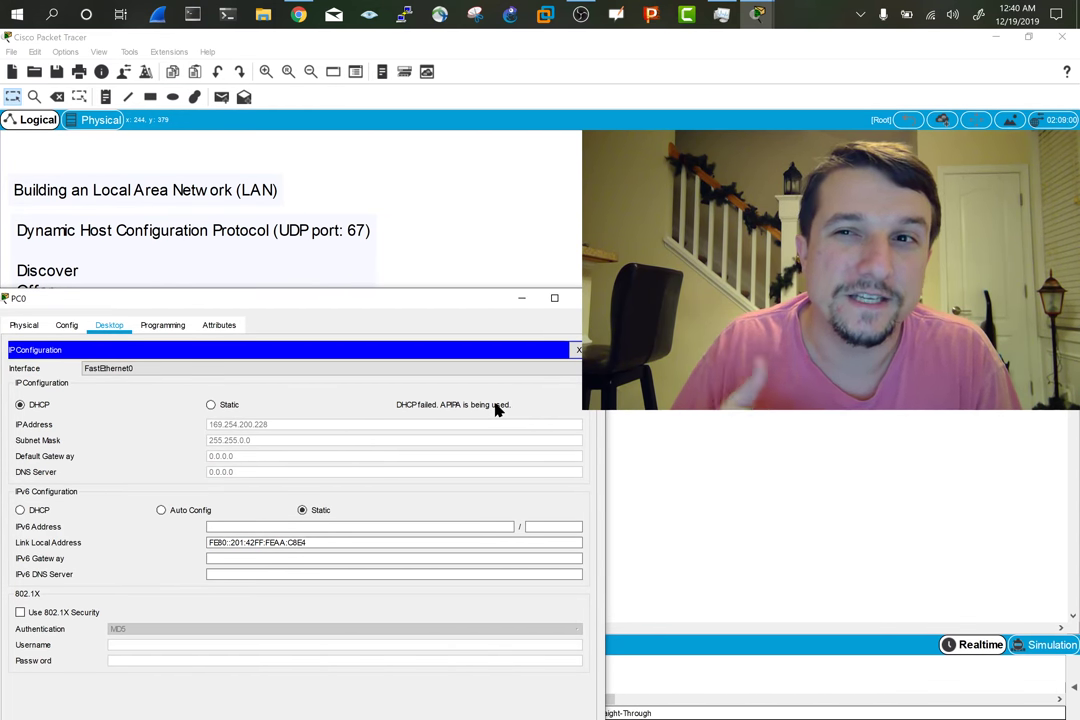
left_click_drag(383, 305, 505, 290)
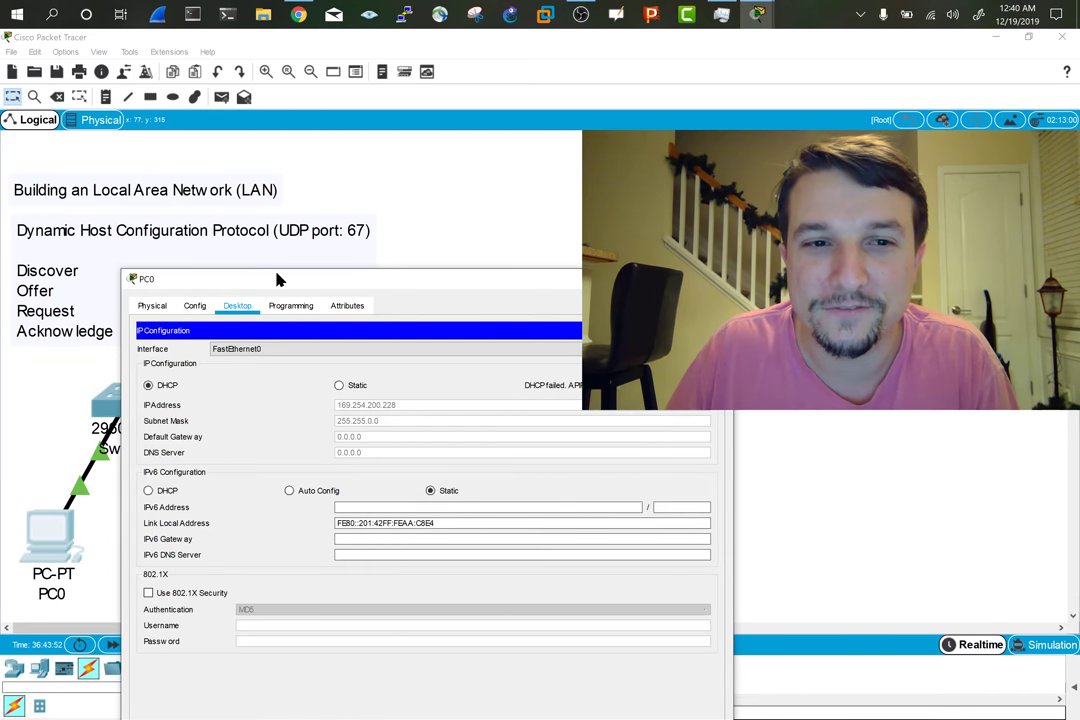
Switch PC1's IP configuration to DHCP as well
left_click(277, 474)
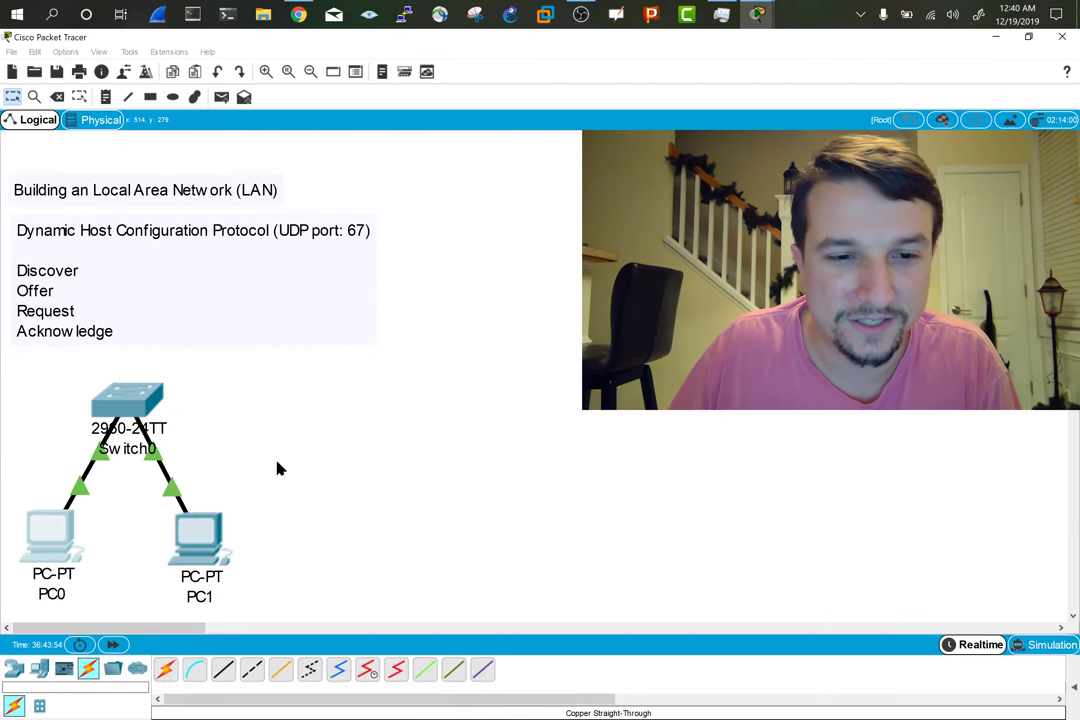
left_click(205, 550)
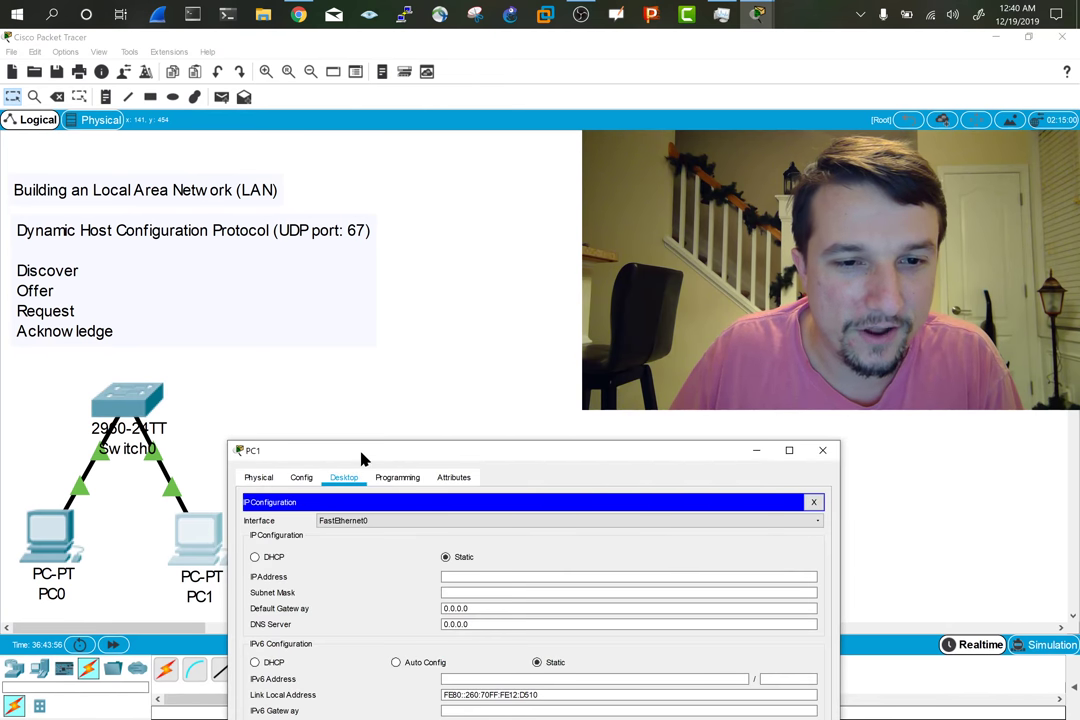
left_click_drag(362, 457, 175, 378)
left_click(68, 477)
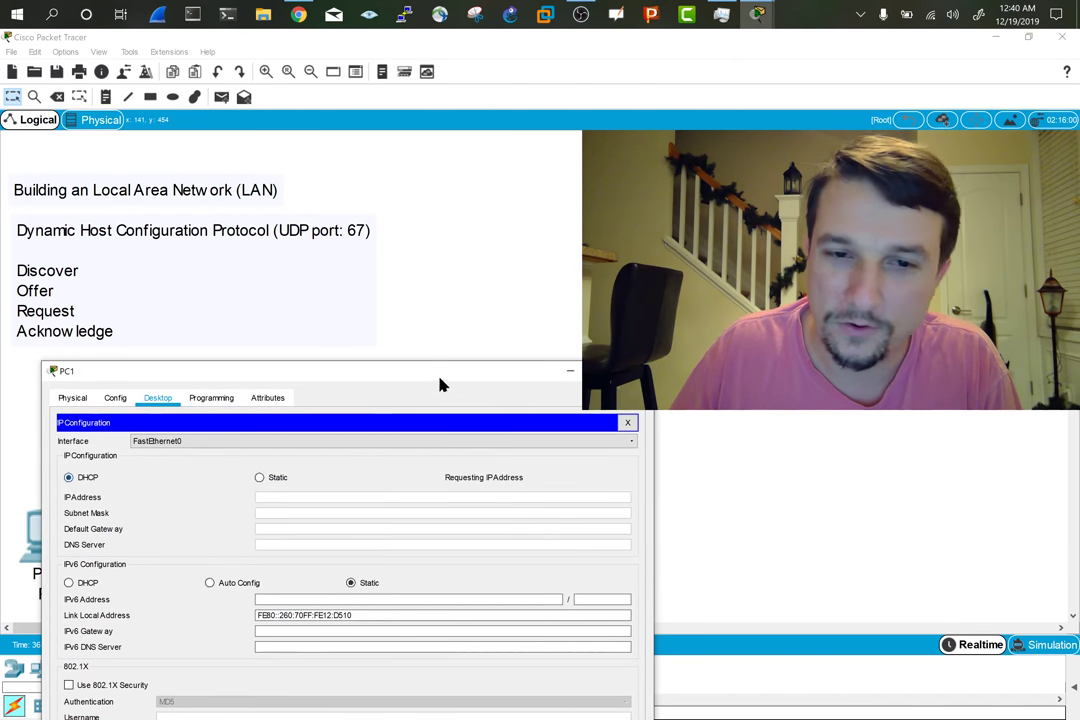
left_click_drag(410, 376, 427, 359)
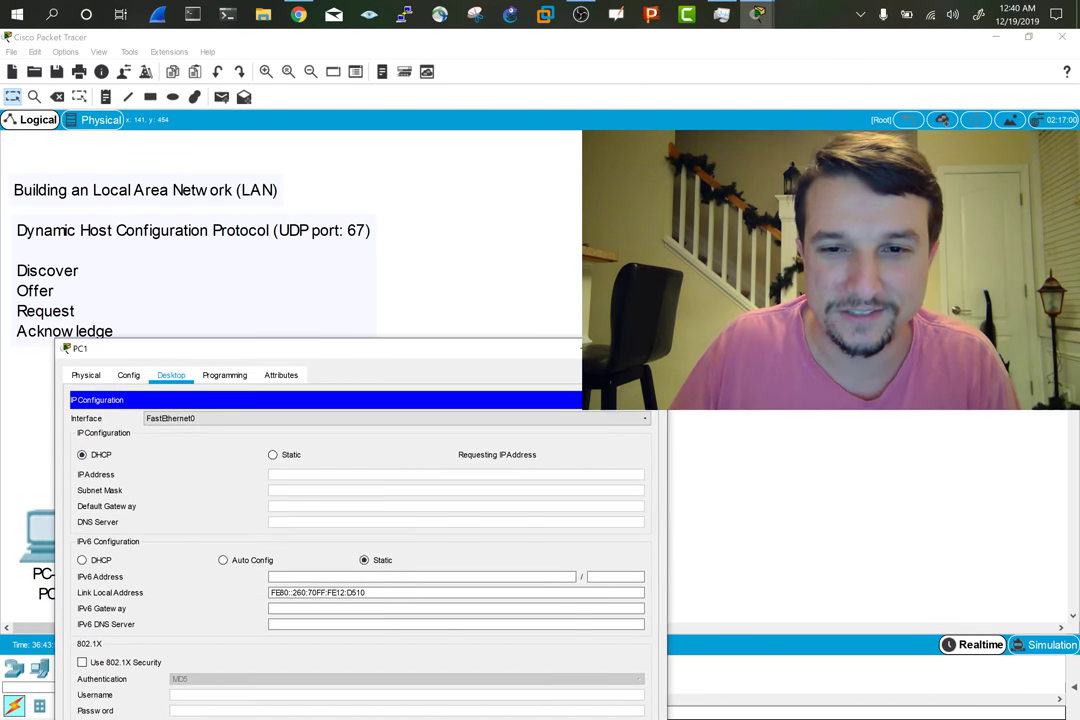
Close PC1's window and place a new Server-PT, Server3, beside Switch0
left_click(655, 348)
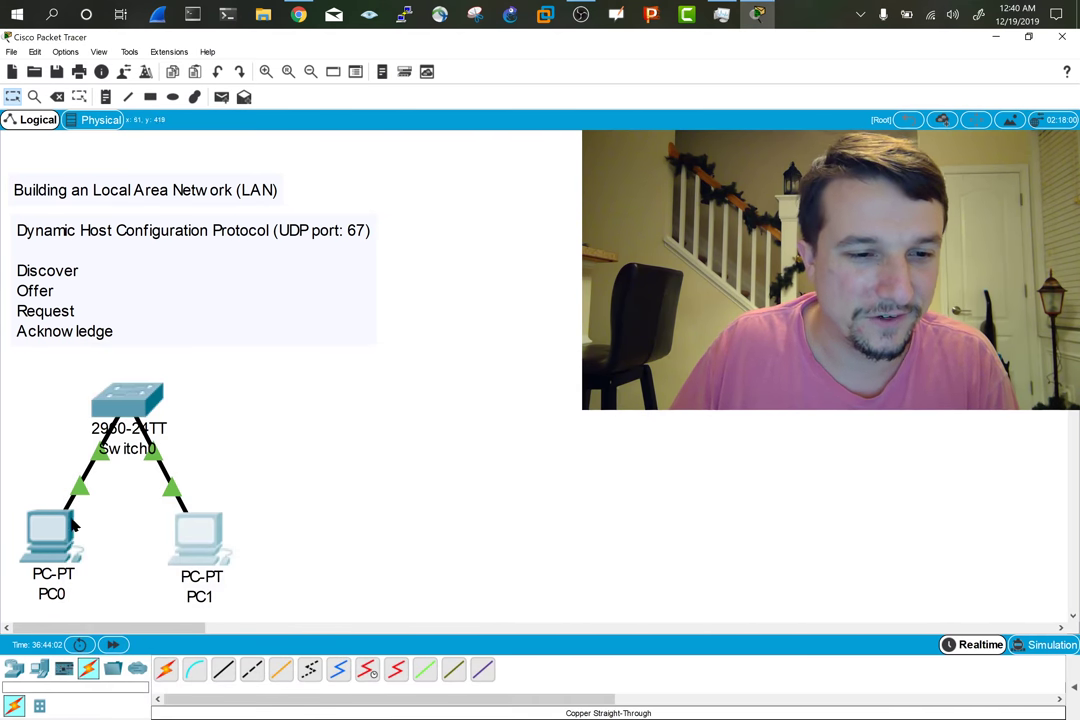
left_click(40, 672)
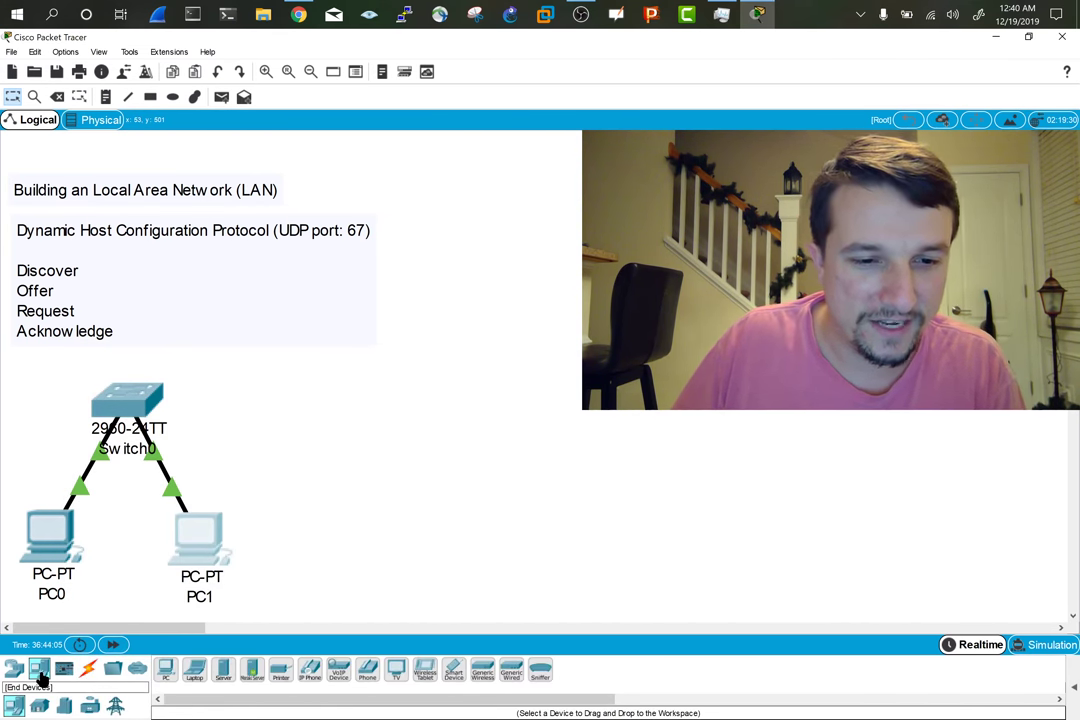
left_click(222, 670)
left_click(260, 403)
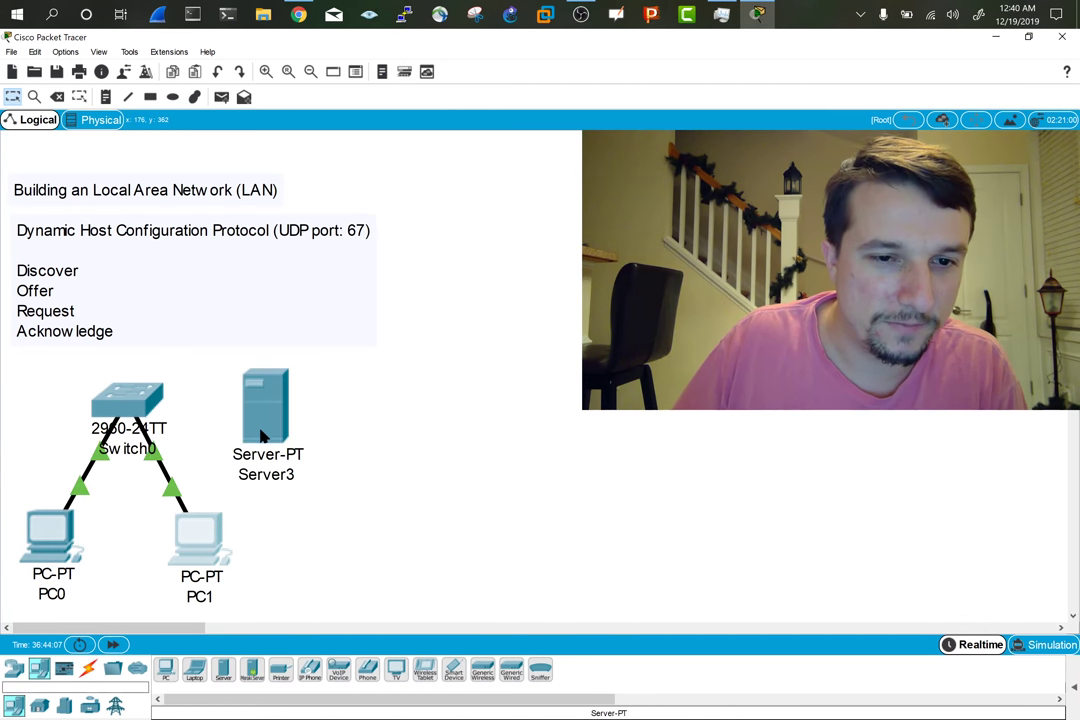
Connect Server3 FastEthernet0 to Switch0 FastEthernet0/3 with a copper straight-through cable
left_click(87, 672)
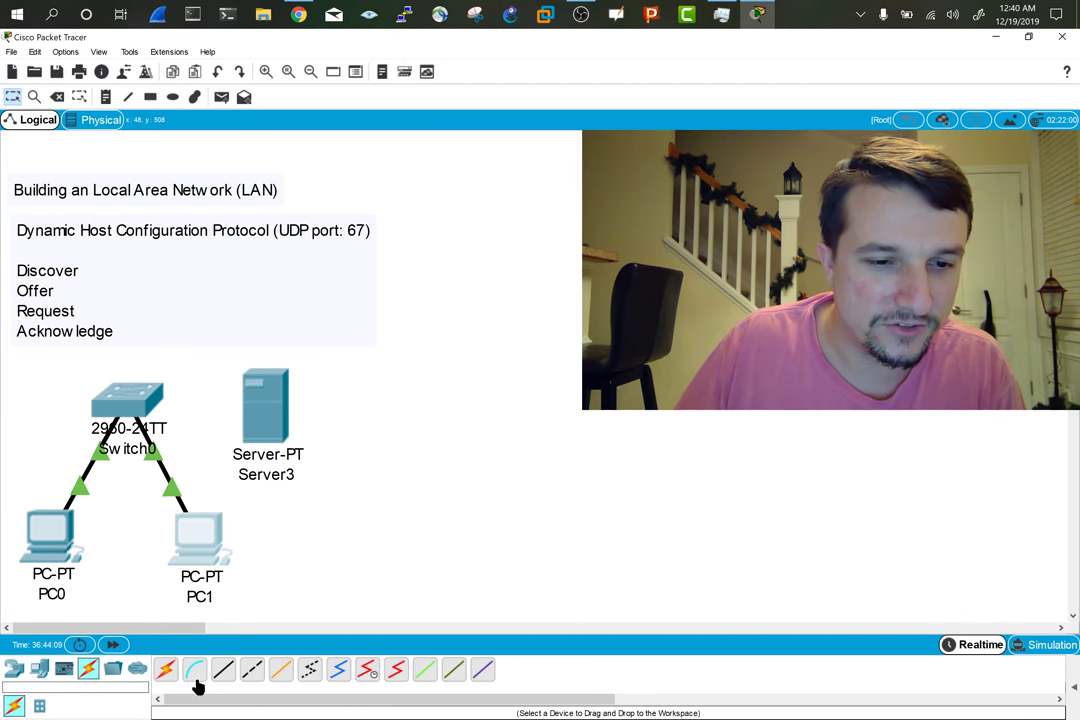
left_click(222, 670)
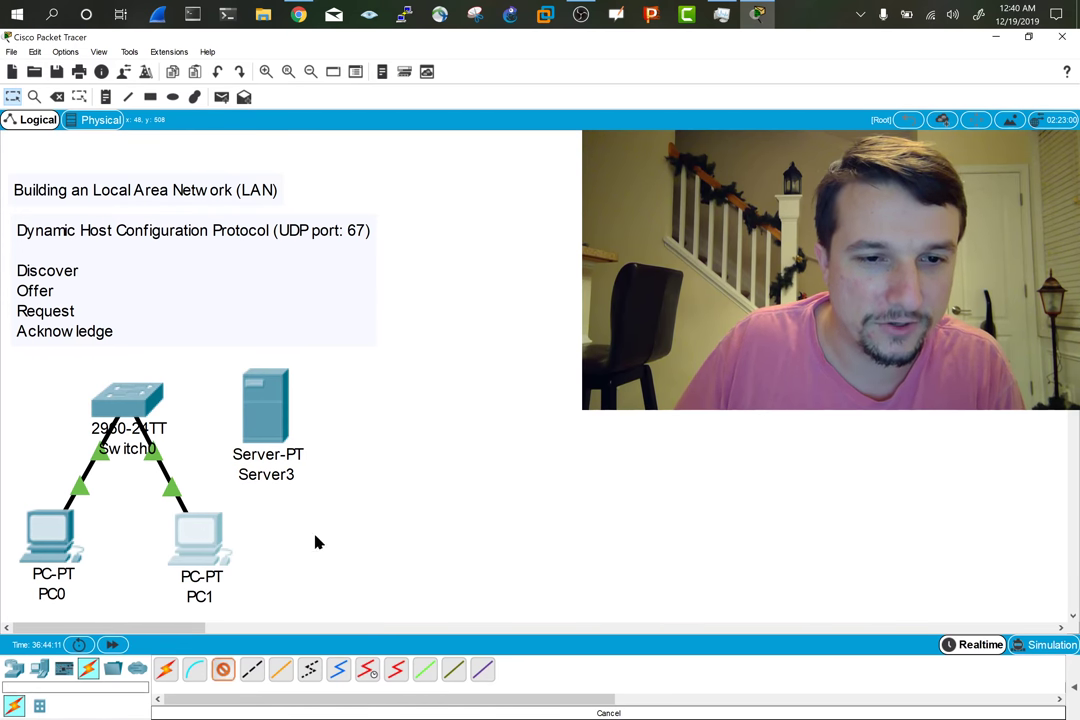
left_click(262, 405)
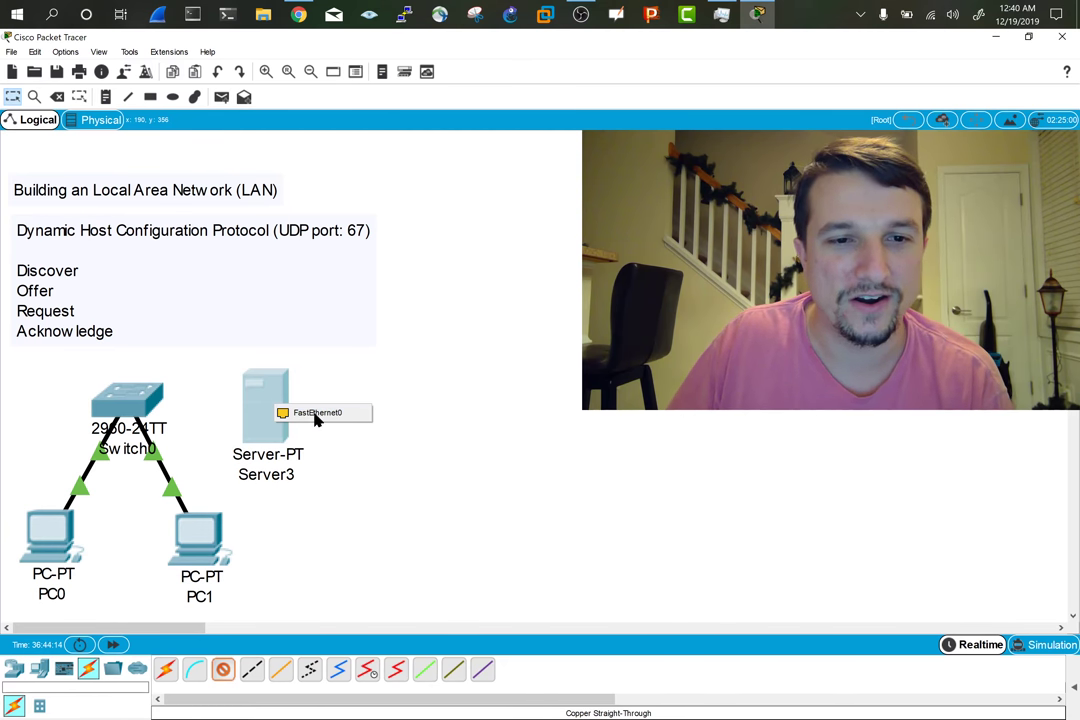
left_click(316, 414)
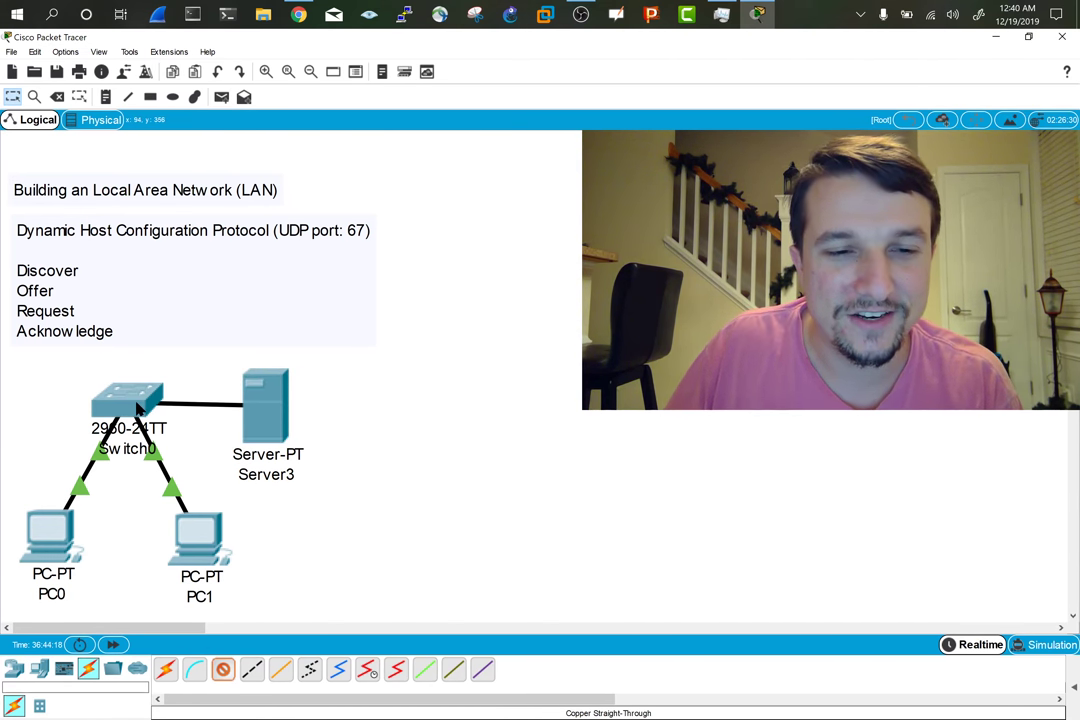
left_click(137, 402)
left_click(180, 420)
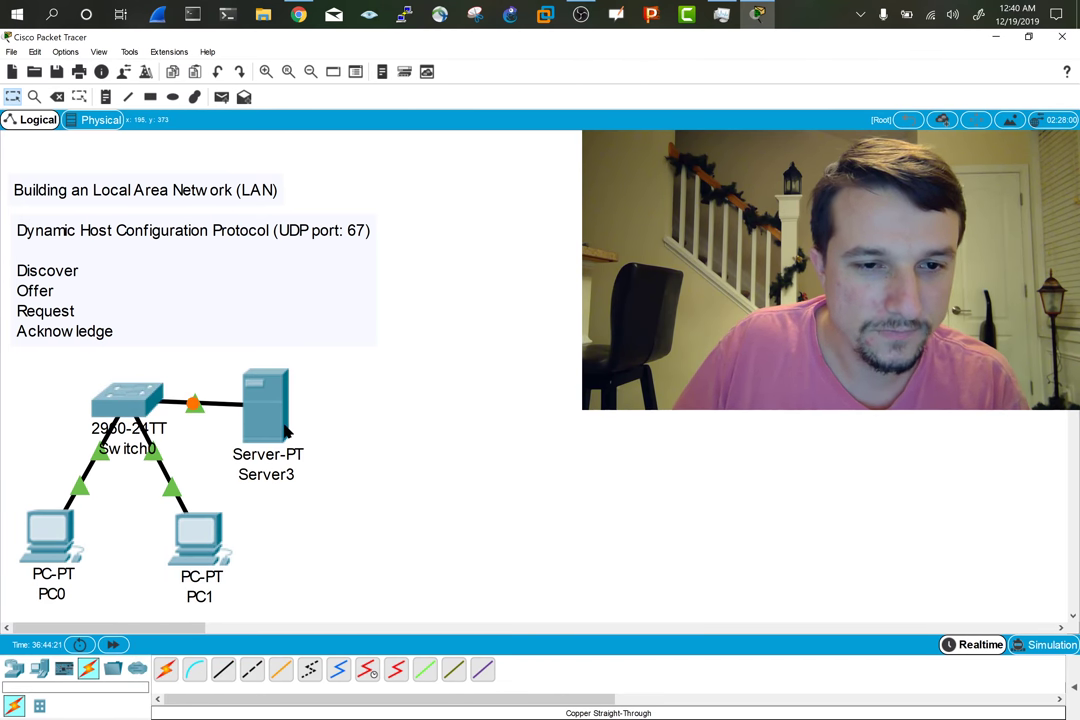
left_click_drag(262, 385, 312, 385)
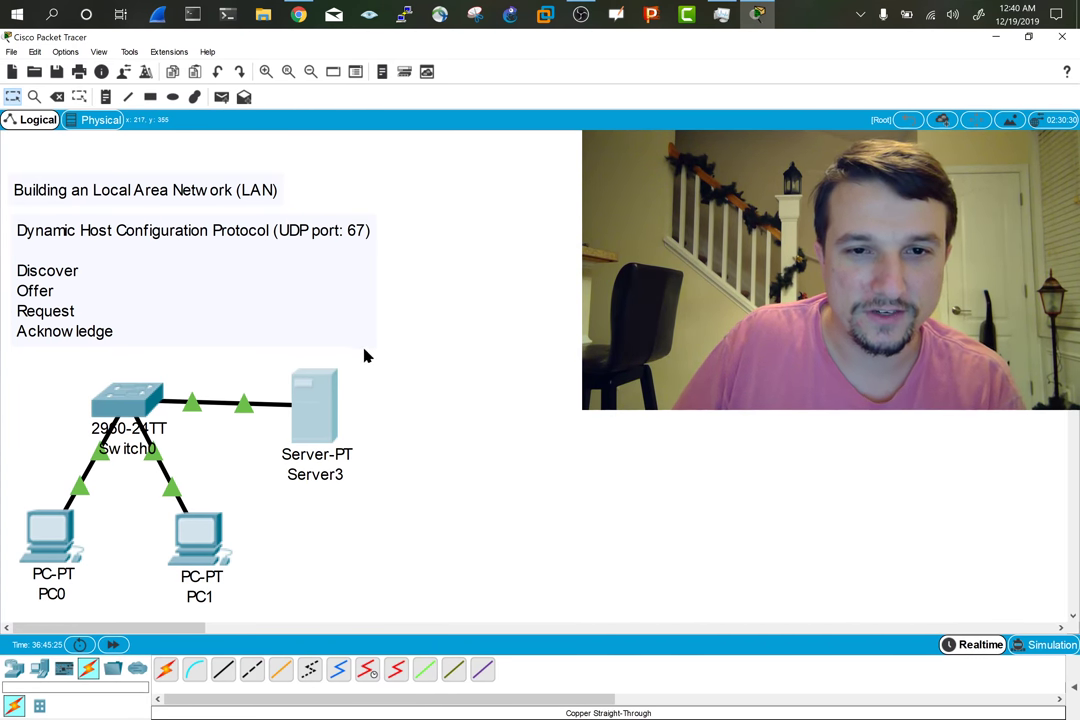
Enter 192.168.0.2 as Server3's static IP and accept the 255.255.255.0 mask
left_click(338, 416)
left_click_drag(910, 504, 248, 281)
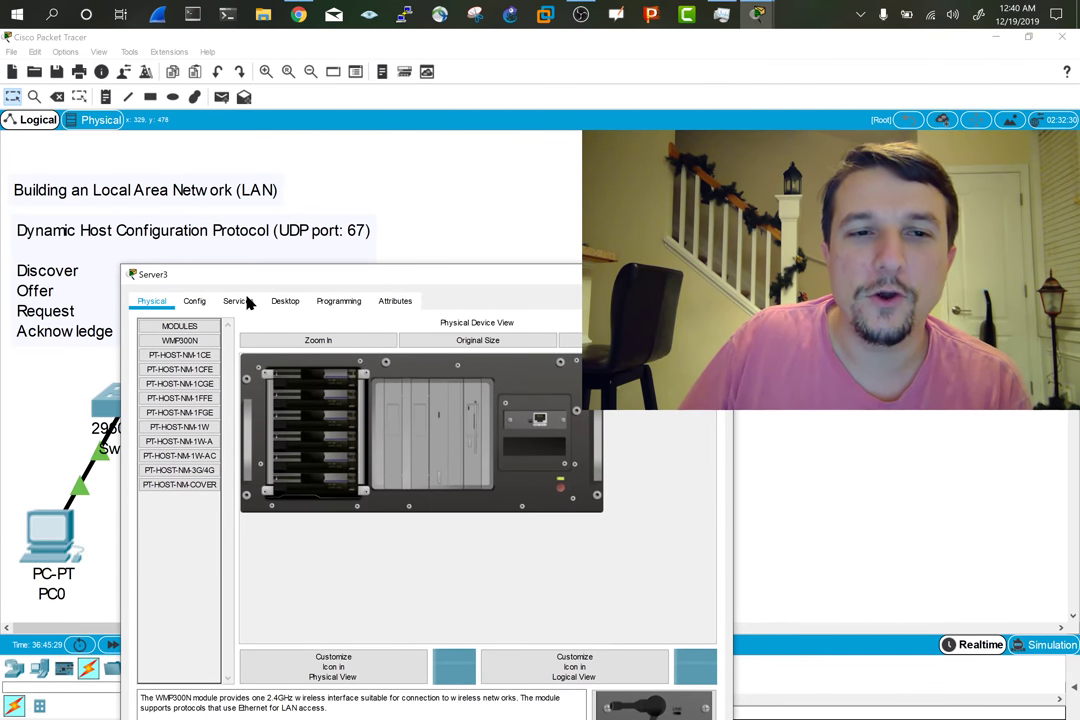
left_click(286, 304)
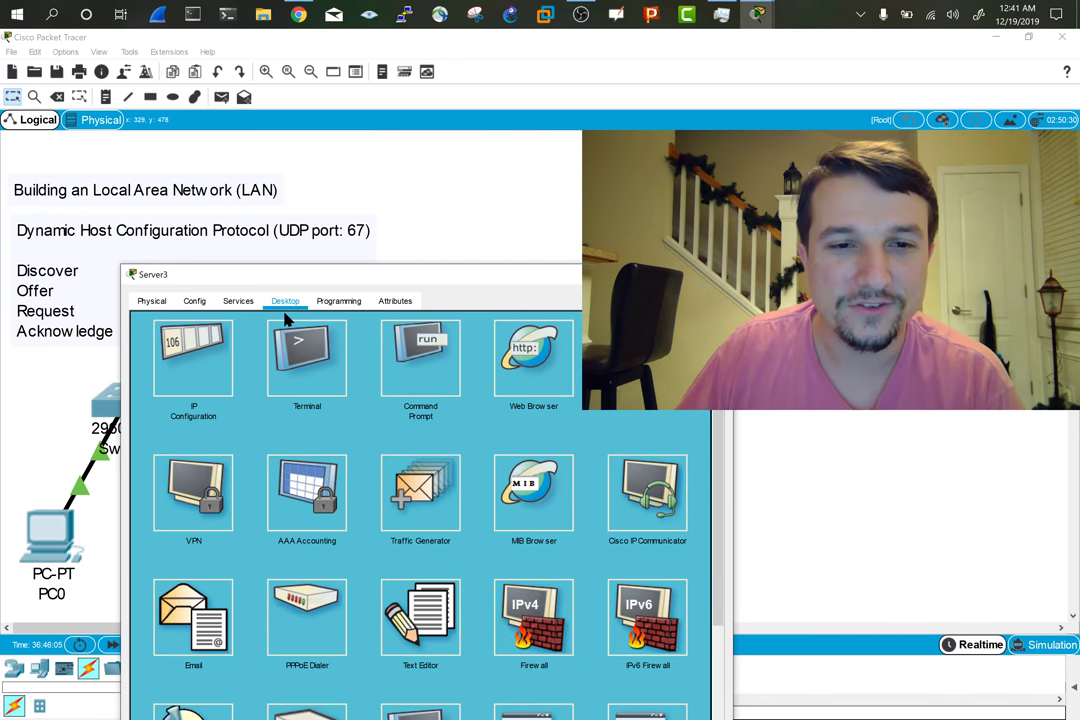
left_click(193, 362)
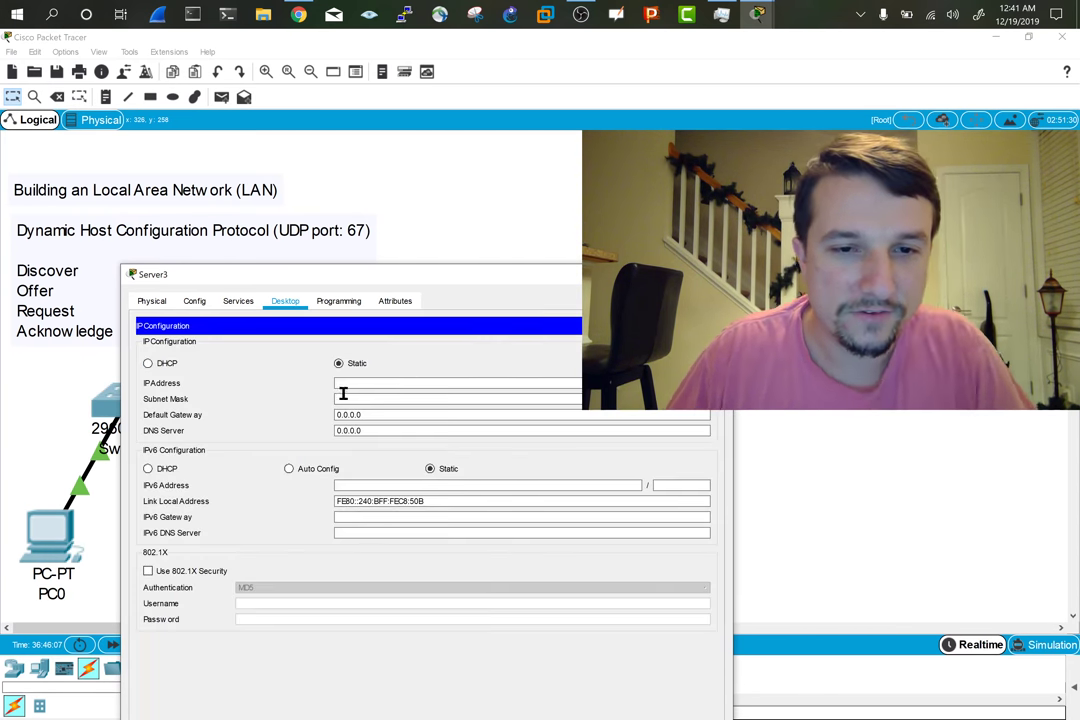
left_click(411, 382)
type("192.168.0.2")
key("Tab")
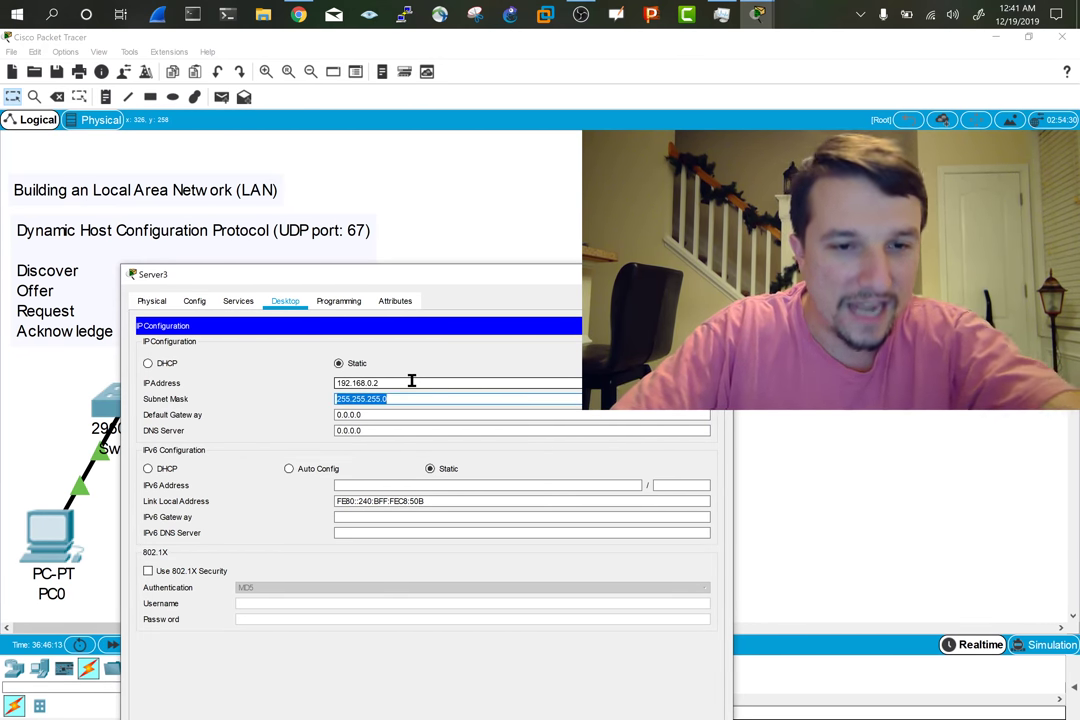
left_click(396, 398)
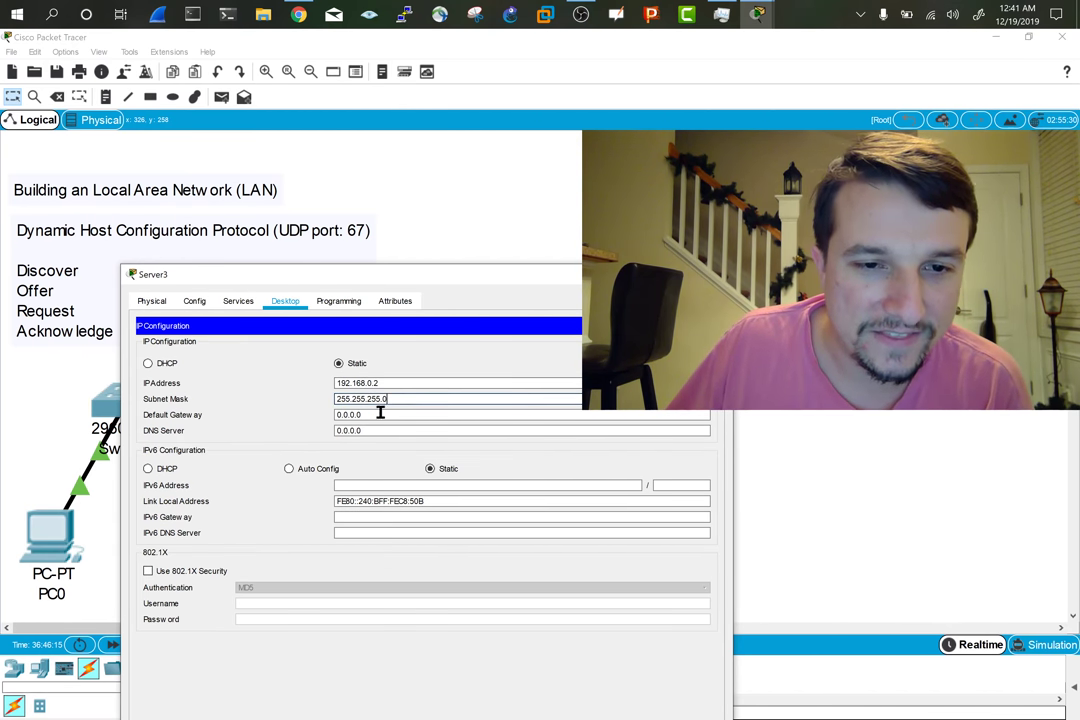
Open the Services tab in Server3's window
left_click(240, 302)
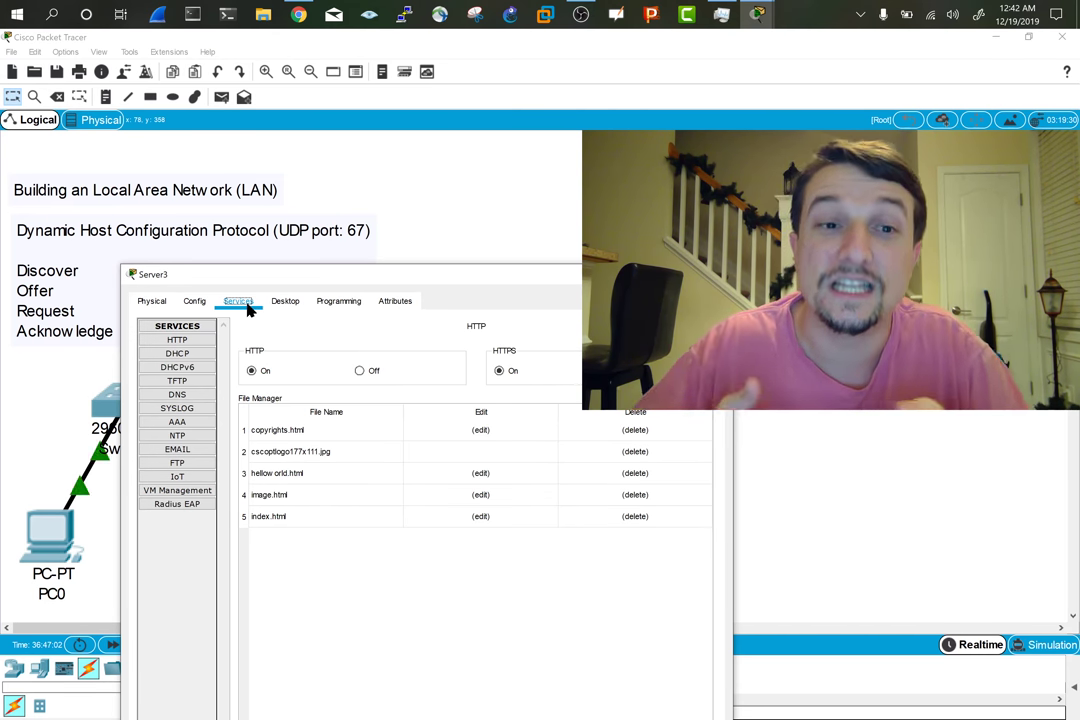
Save serverPool with start address 192.168.0.10, turn DHCP on, and close Server3
left_click(187, 357)
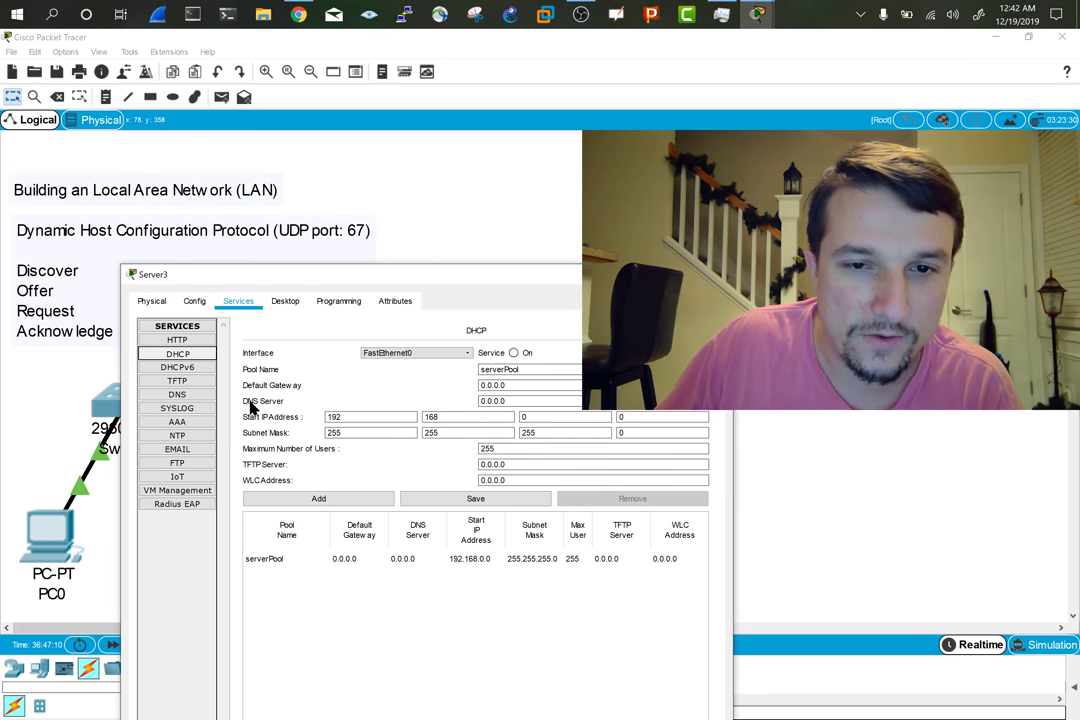
left_click(688, 416)
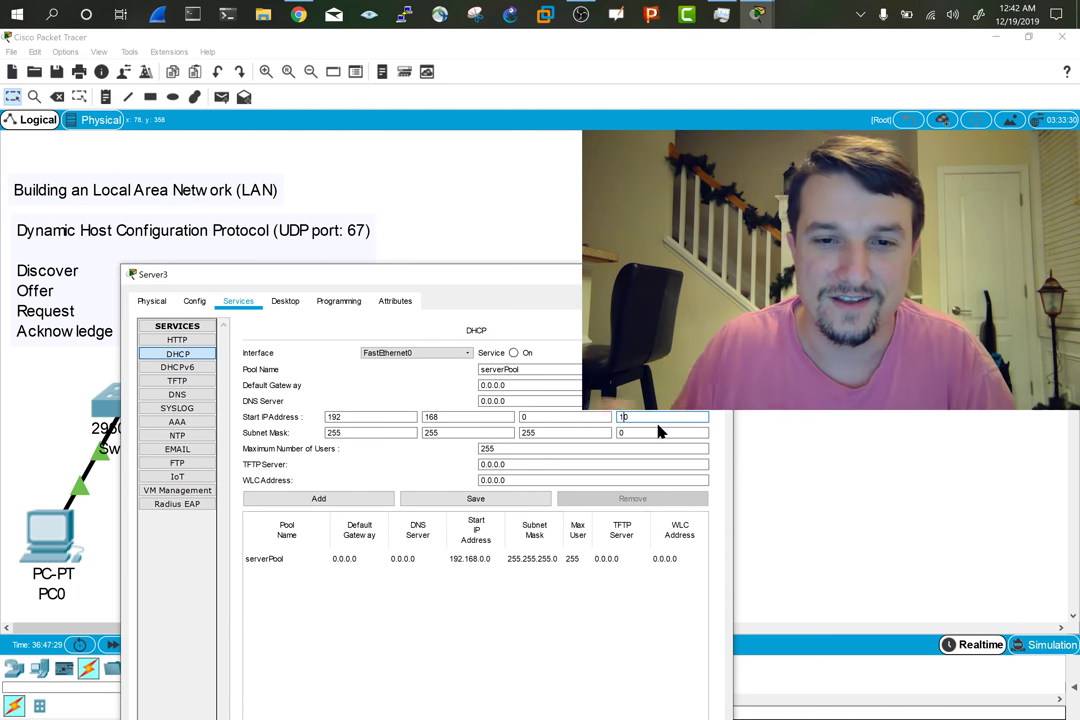
left_click(515, 500)
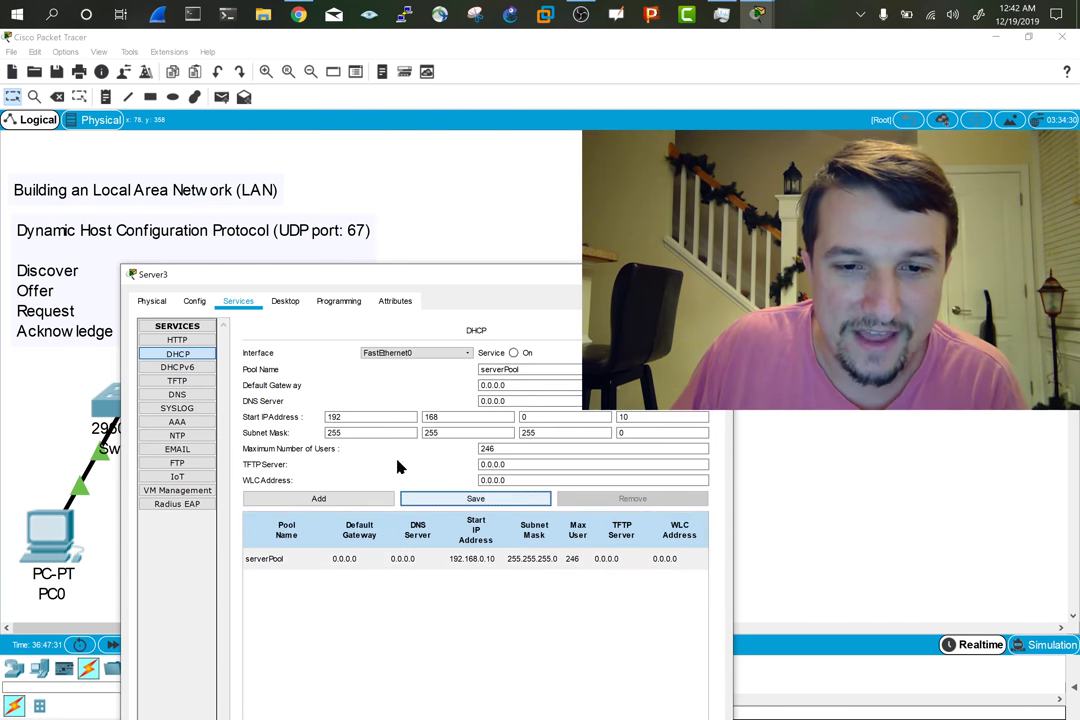
left_click(514, 354)
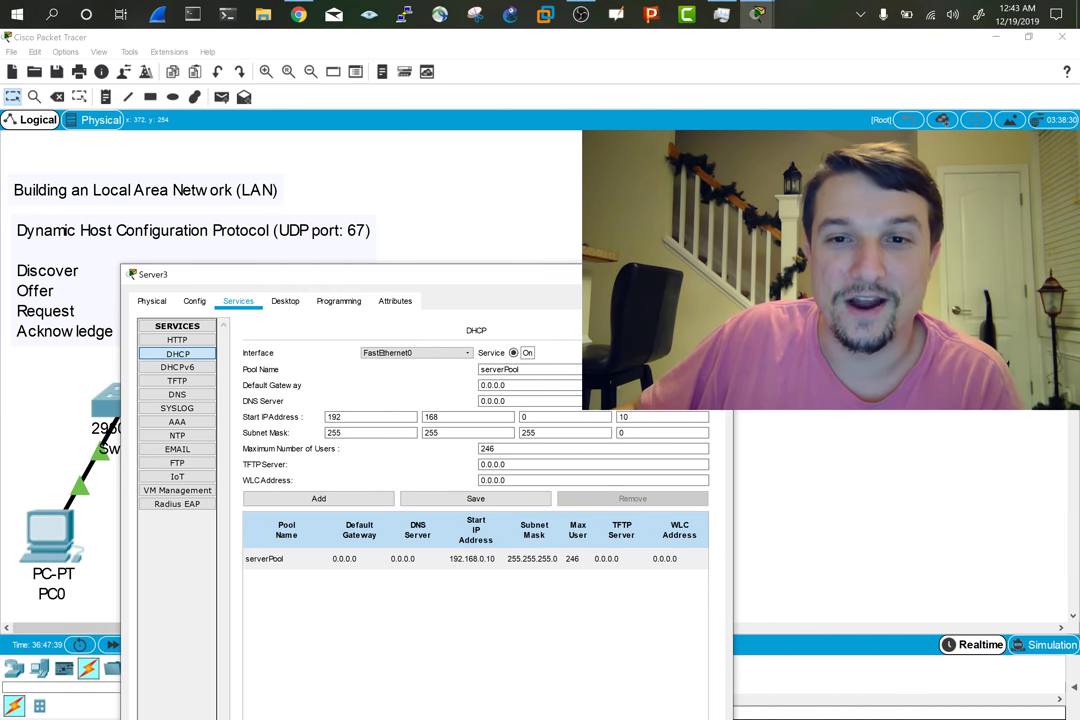
left_click(722, 274)
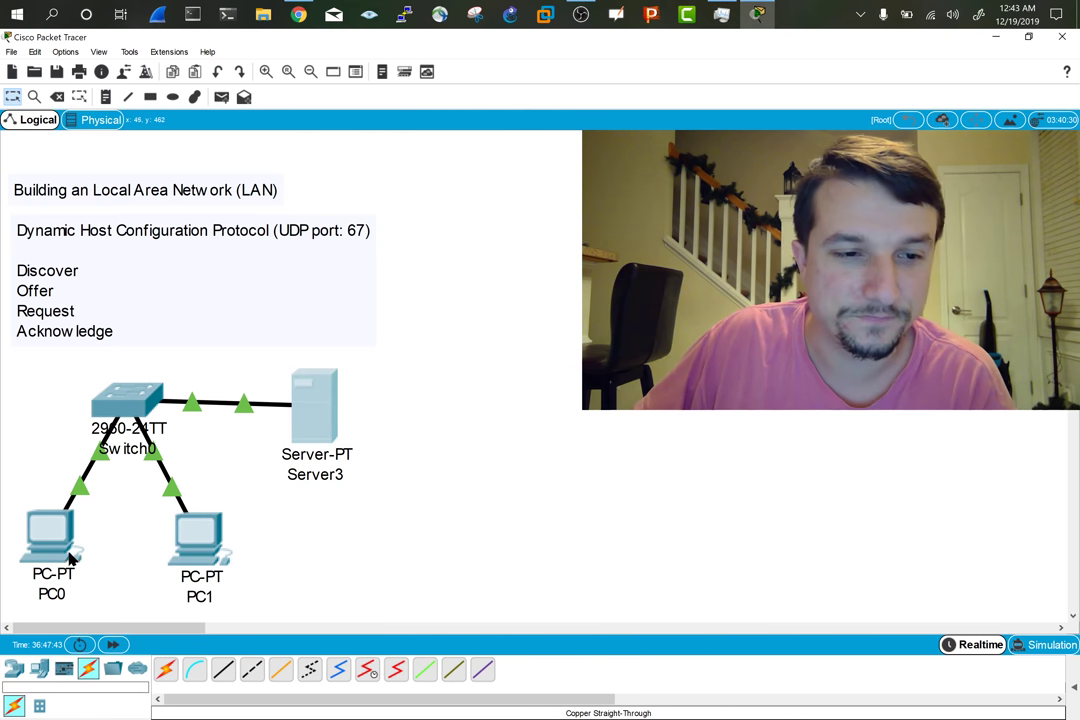
Toggle PC0 to Static and back to DHCP so it leases 192.168.0.10, then close it
mouse_move(62, 548)
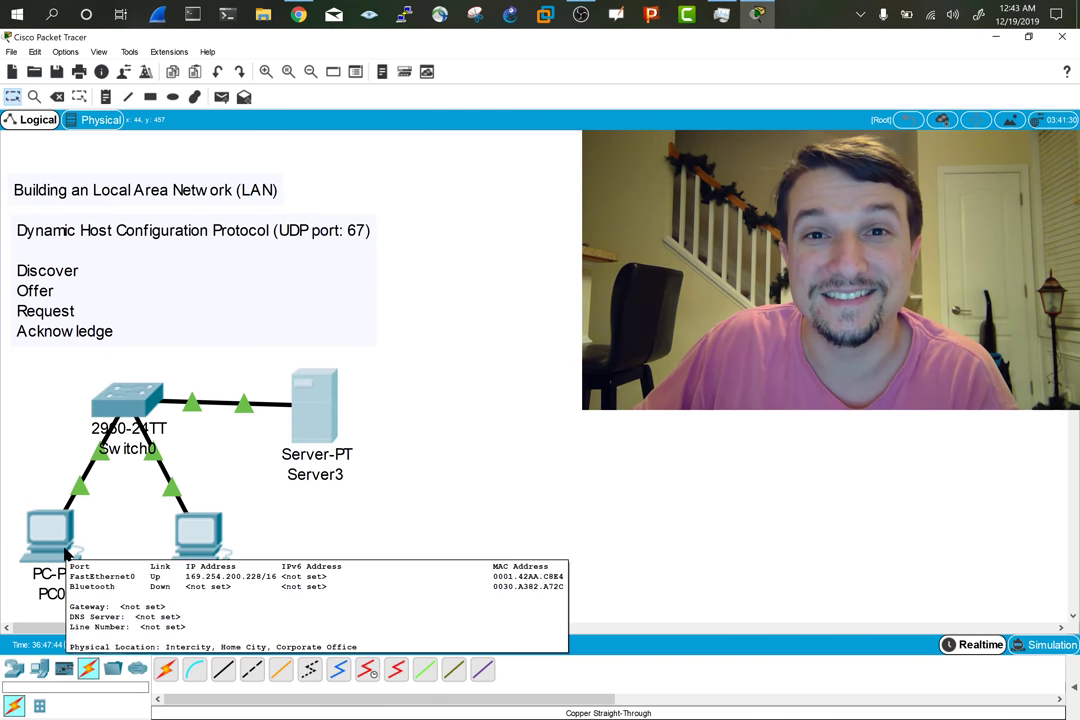
left_click(53, 540)
left_click_drag(838, 494, 82, 364)
left_click(84, 435)
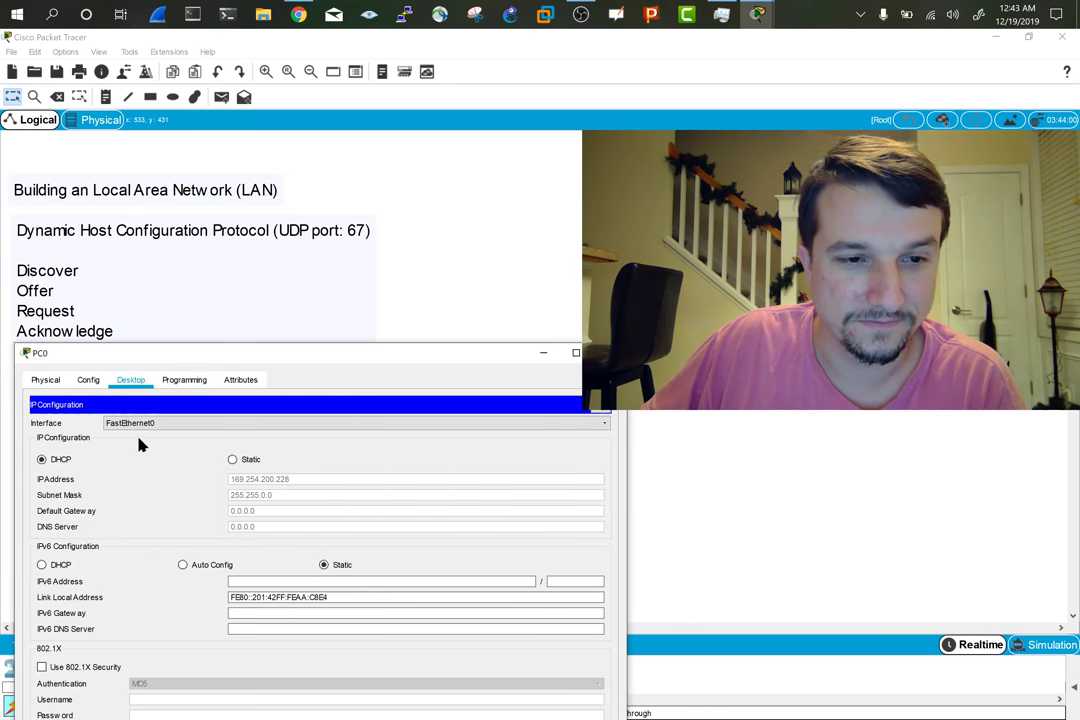
left_click(251, 461)
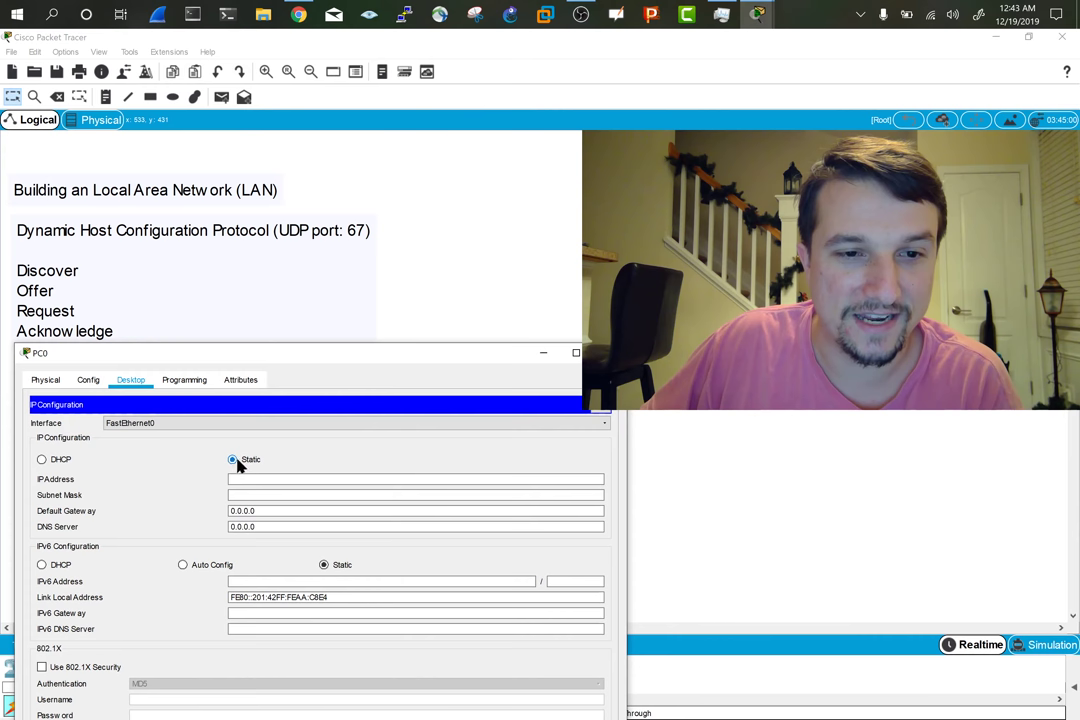
left_click(68, 462)
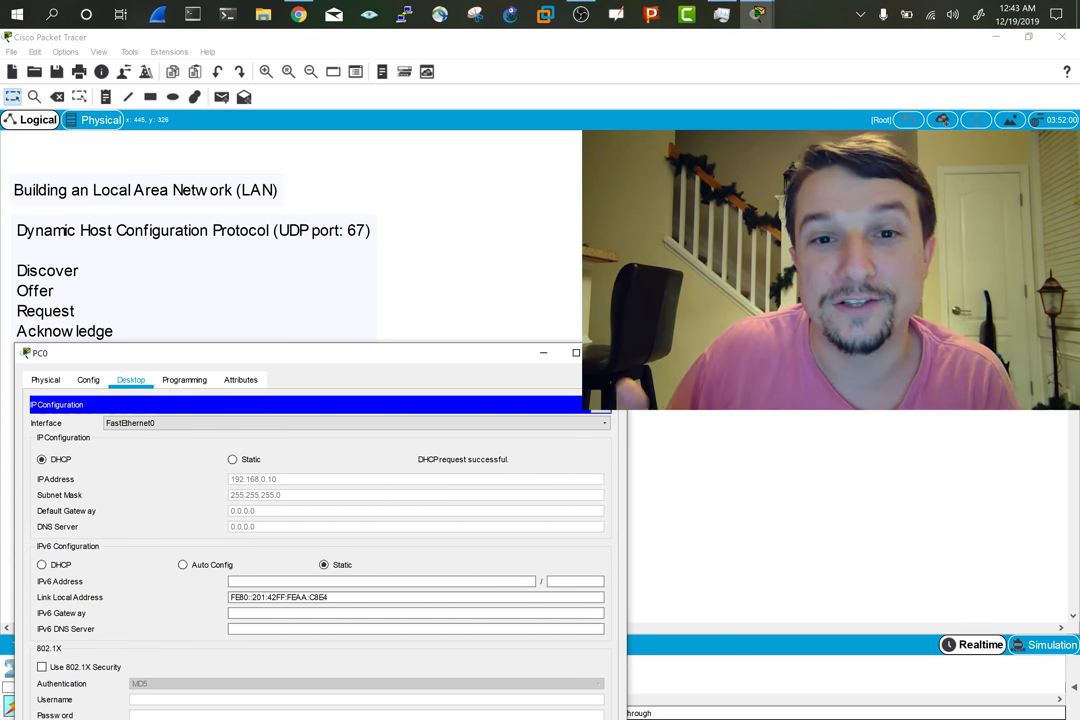
left_click(610, 352)
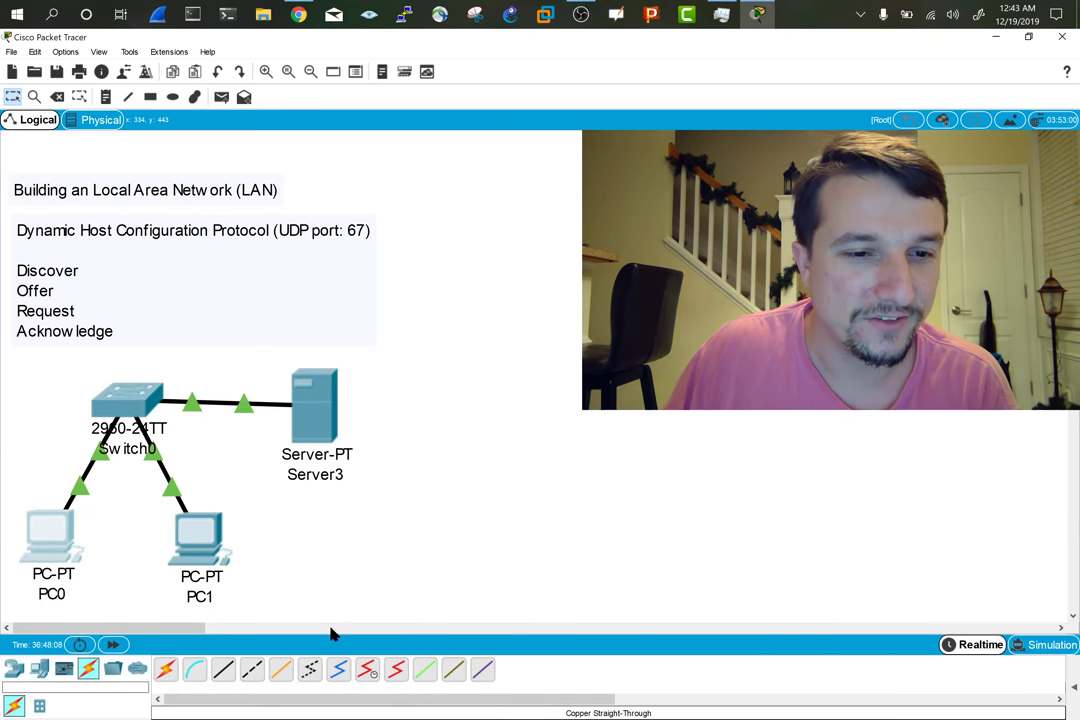
Run ipconfig /release and ipconfig /renew in PC0's Command Prompt to obtain 192.168.0.12
left_click(37, 551)
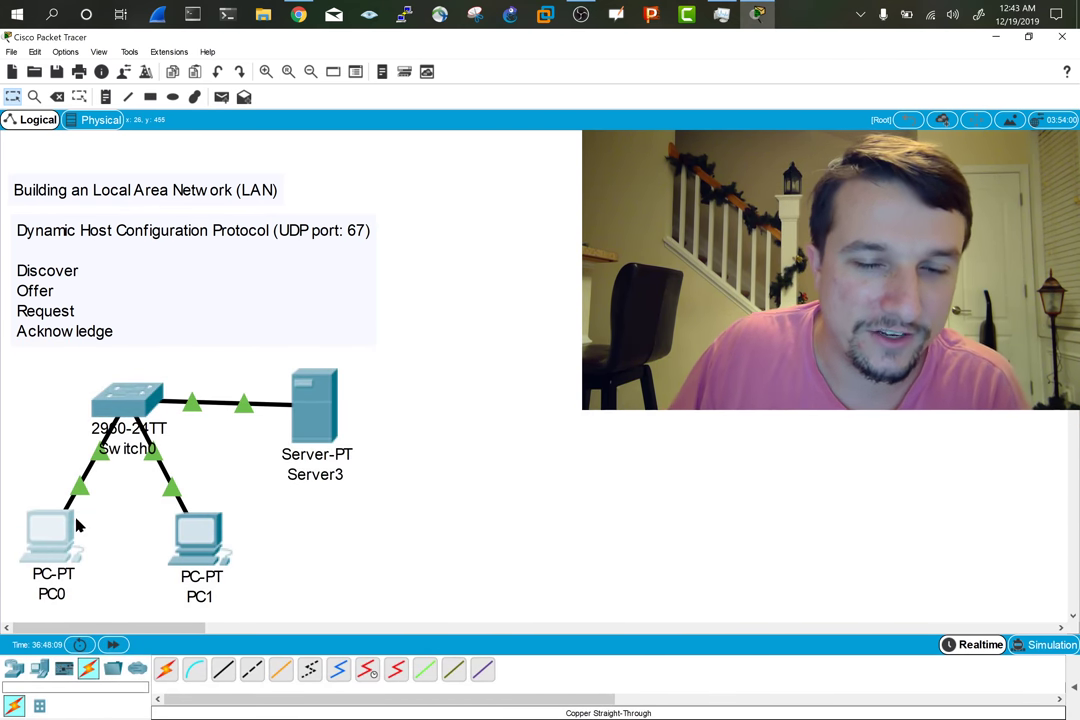
left_click_drag(880, 488, 146, 309)
left_click(470, 428)
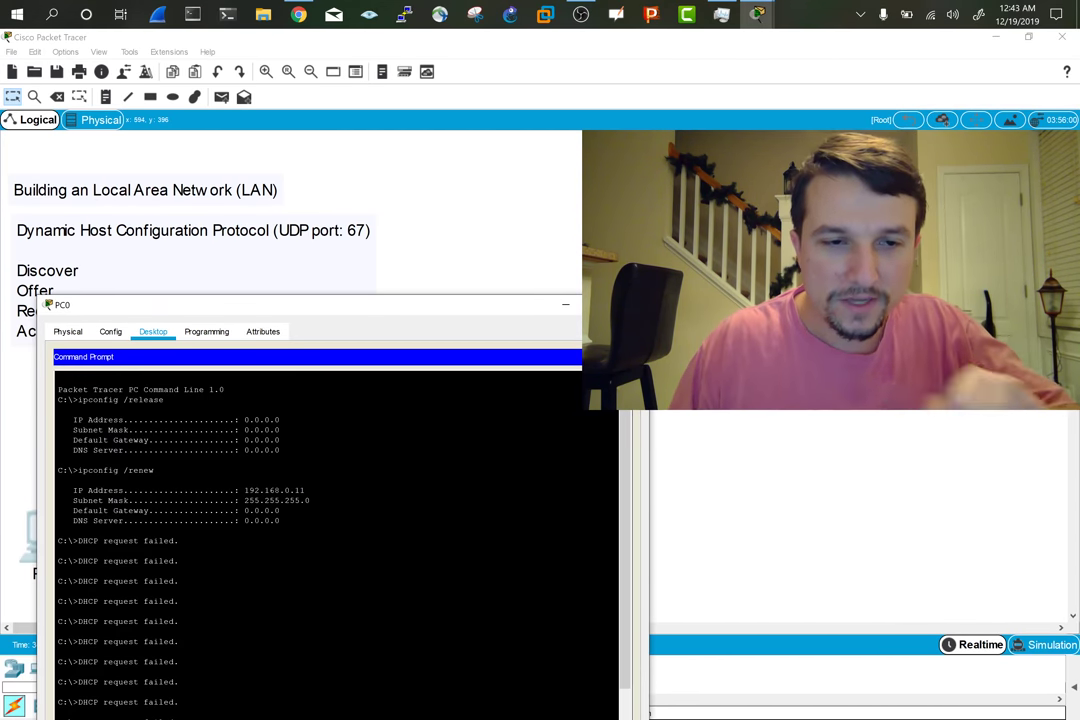
left_click_drag(368, 297, 400, 193)
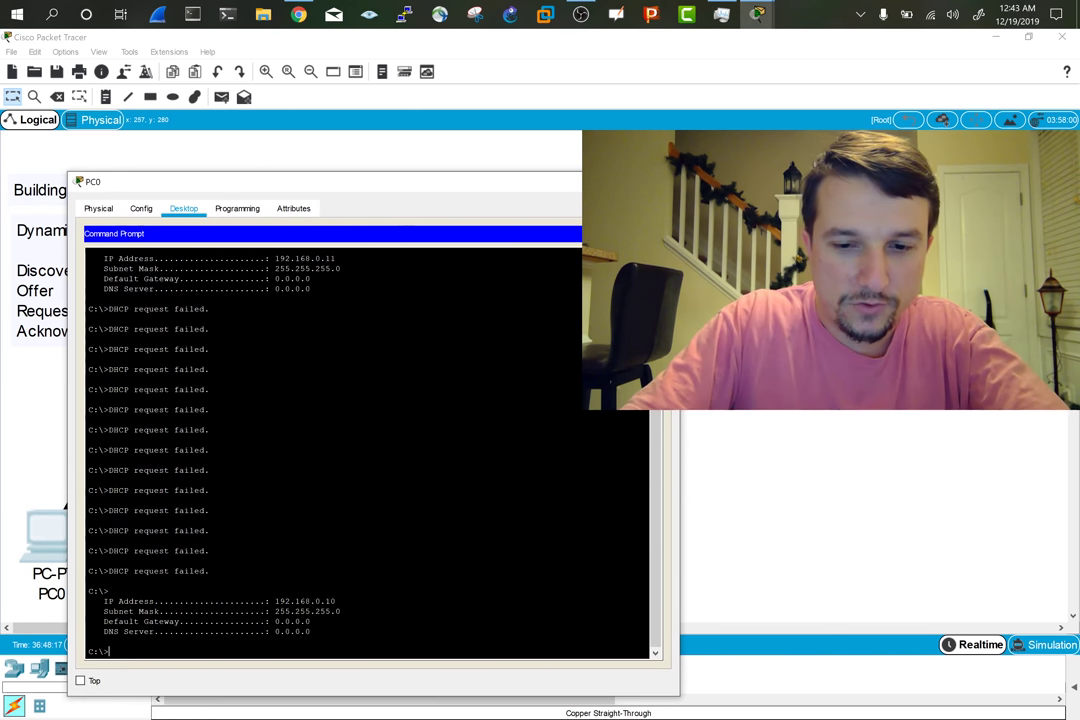
type("ipconfig /release")
key("Return")
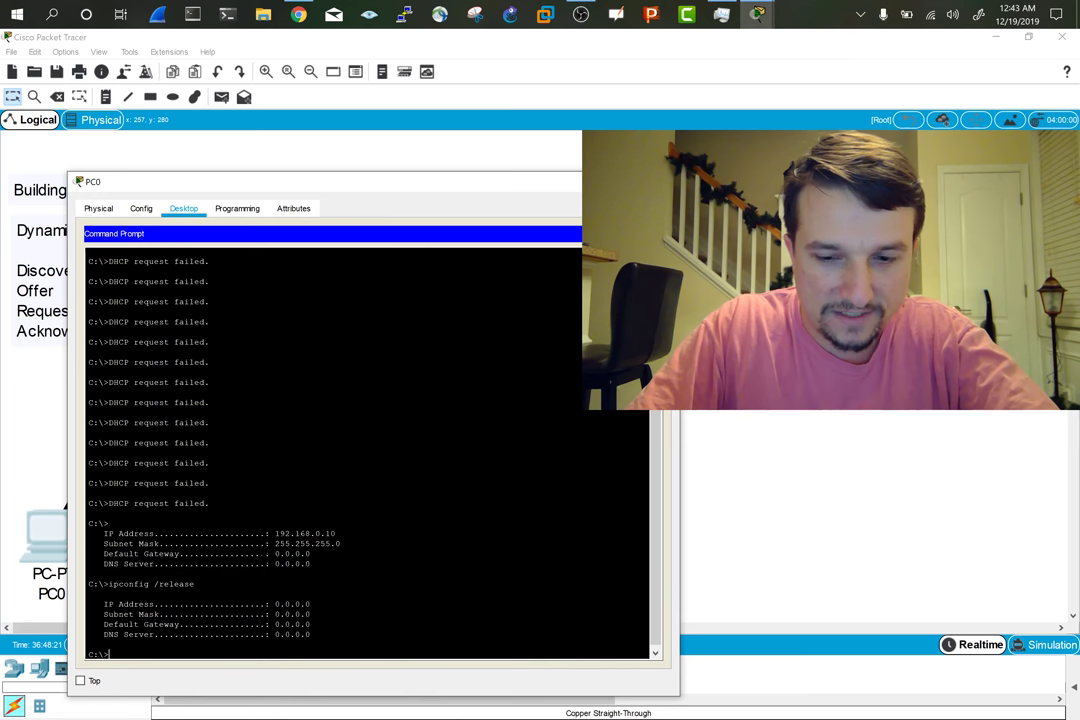
type("ipconfig /re")
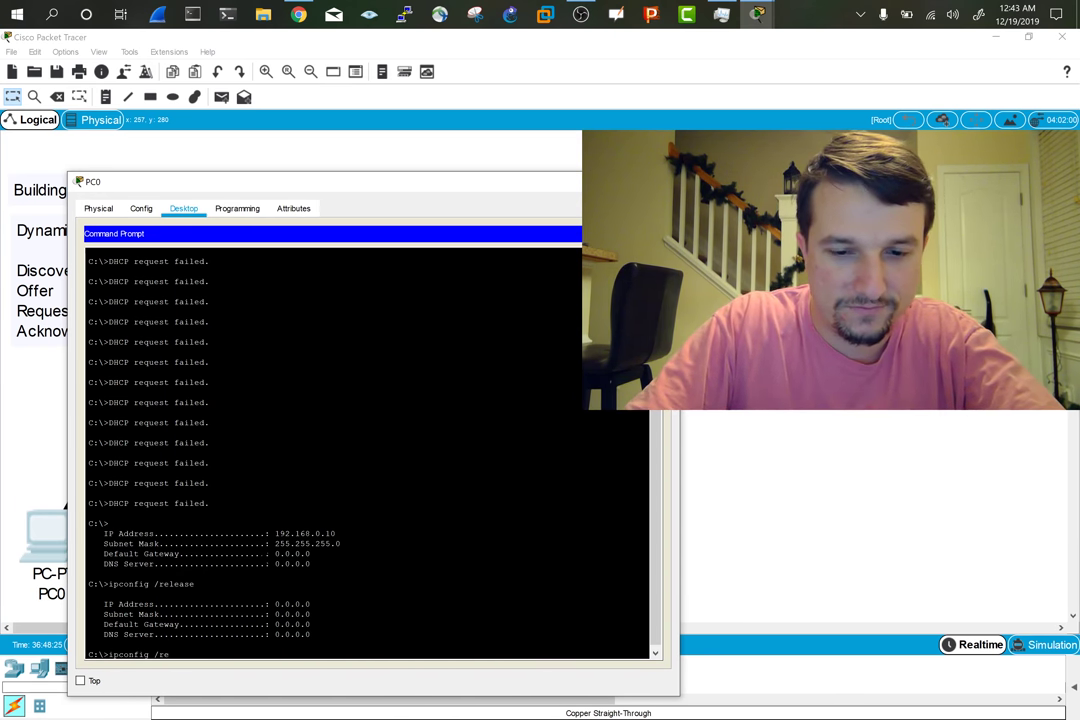
type("new")
key("Return")
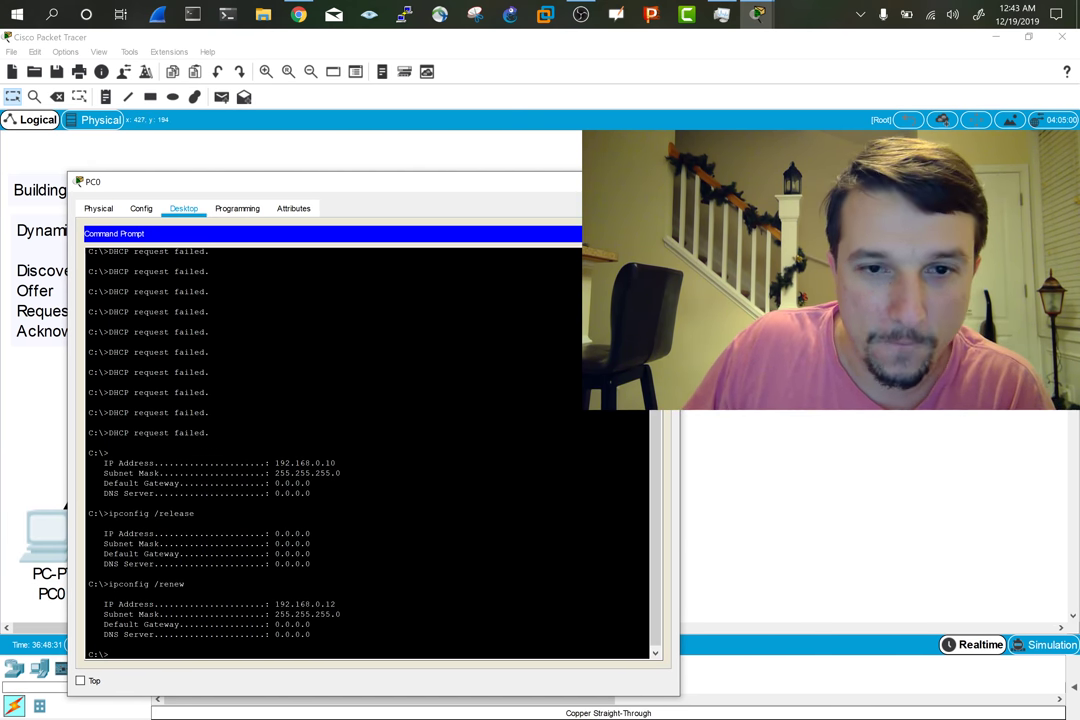
Close PC0's prompt and run ipconfig /release in PC1's Command Prompt
left_click(668, 181)
left_click(220, 568)
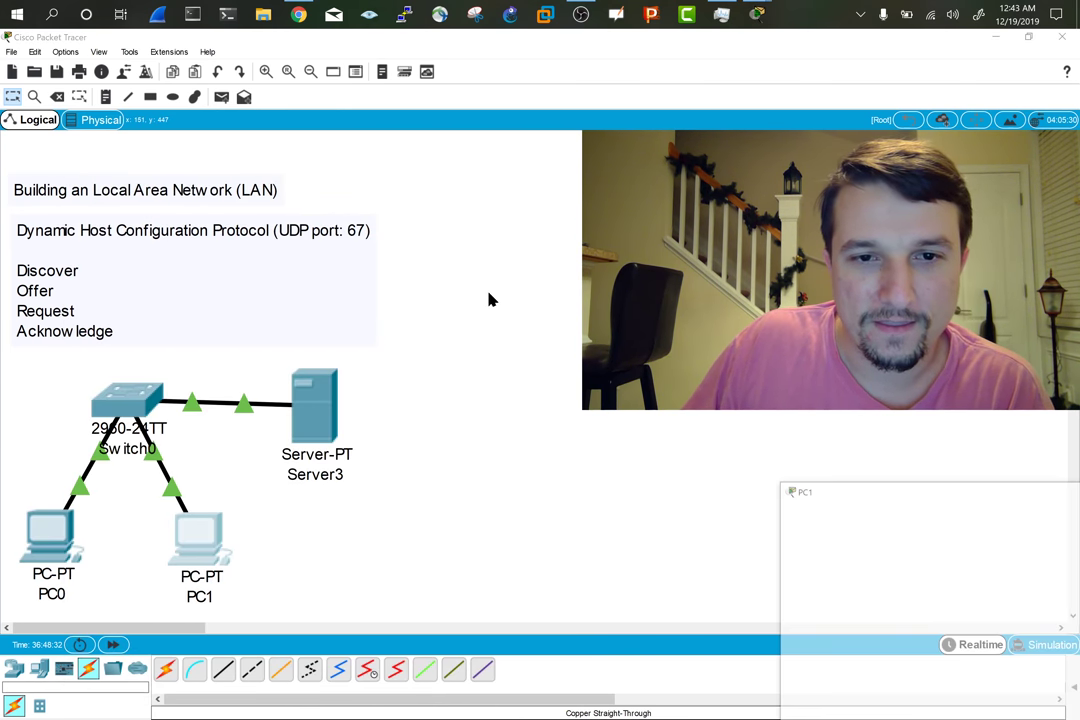
left_click_drag(812, 492, 32, 331)
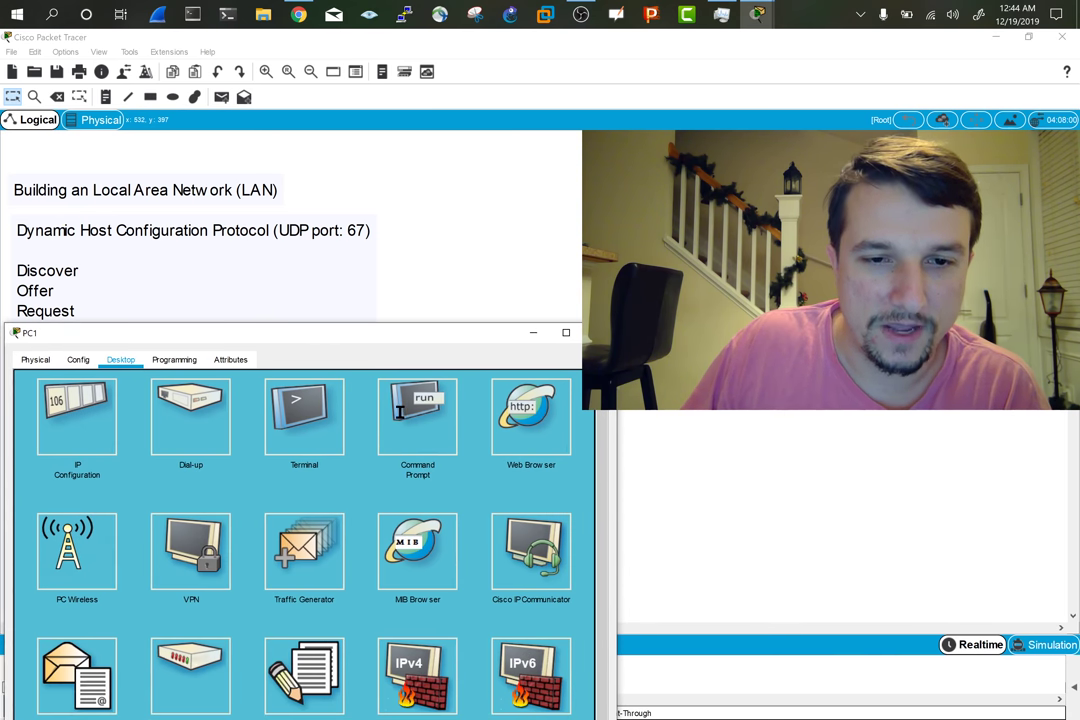
left_click(417, 415)
left_click_drag(275, 343, 293, 174)
type("ipconfig")
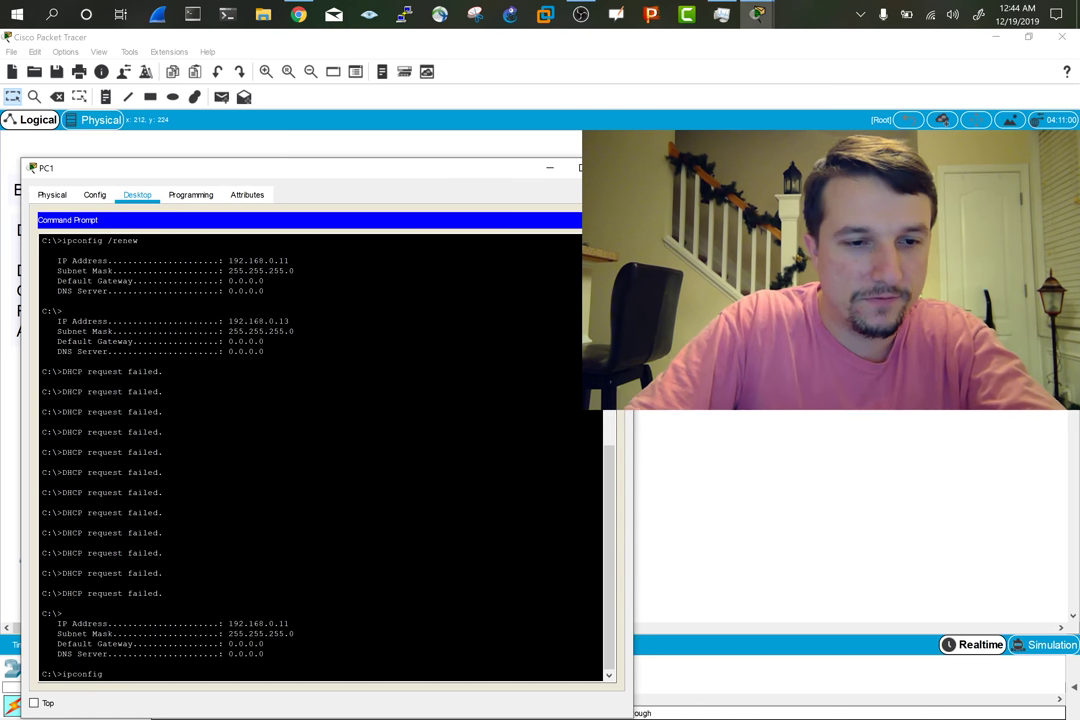
type(" /release")
key("Return")
Renew PC1's lease to 192.168.0.10 and ping PC0 at 192.168.0.12
type("ipconfig /rel")
key("BackSpace")
type("new")
key("Return")
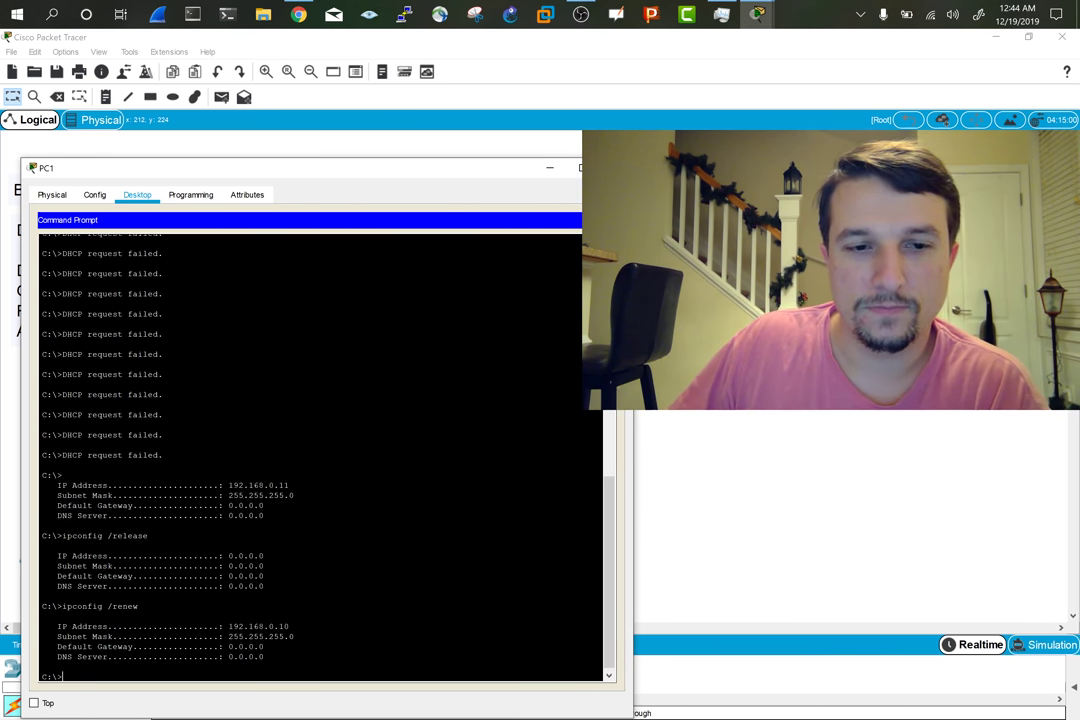
type("pi")
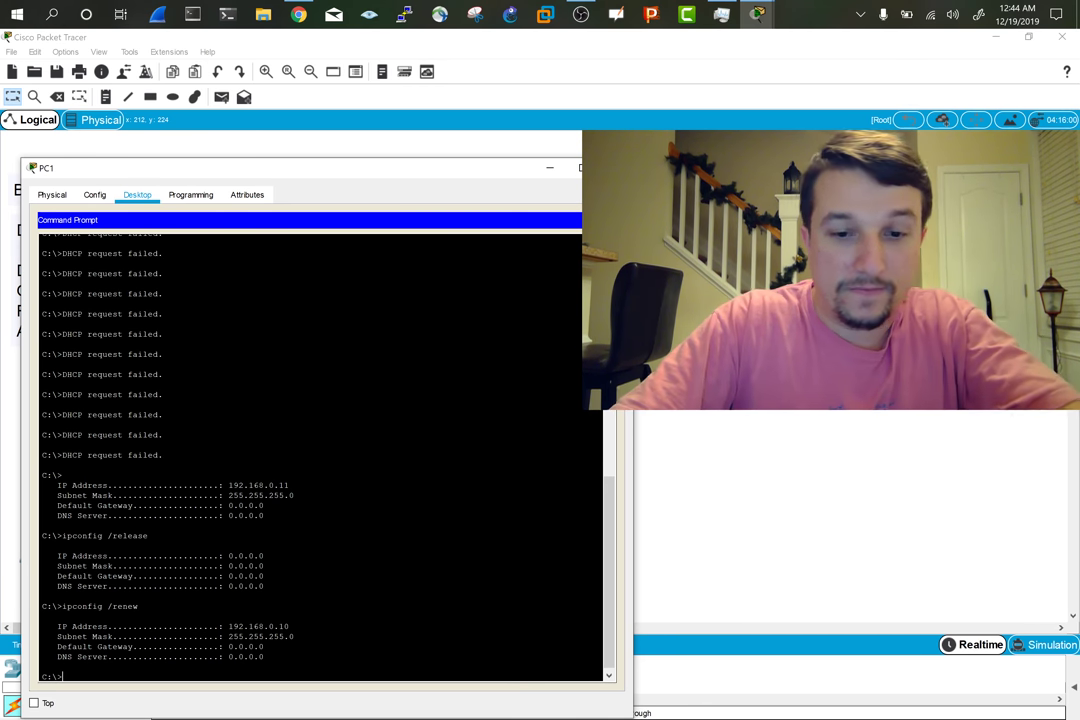
type("ng 192.1")
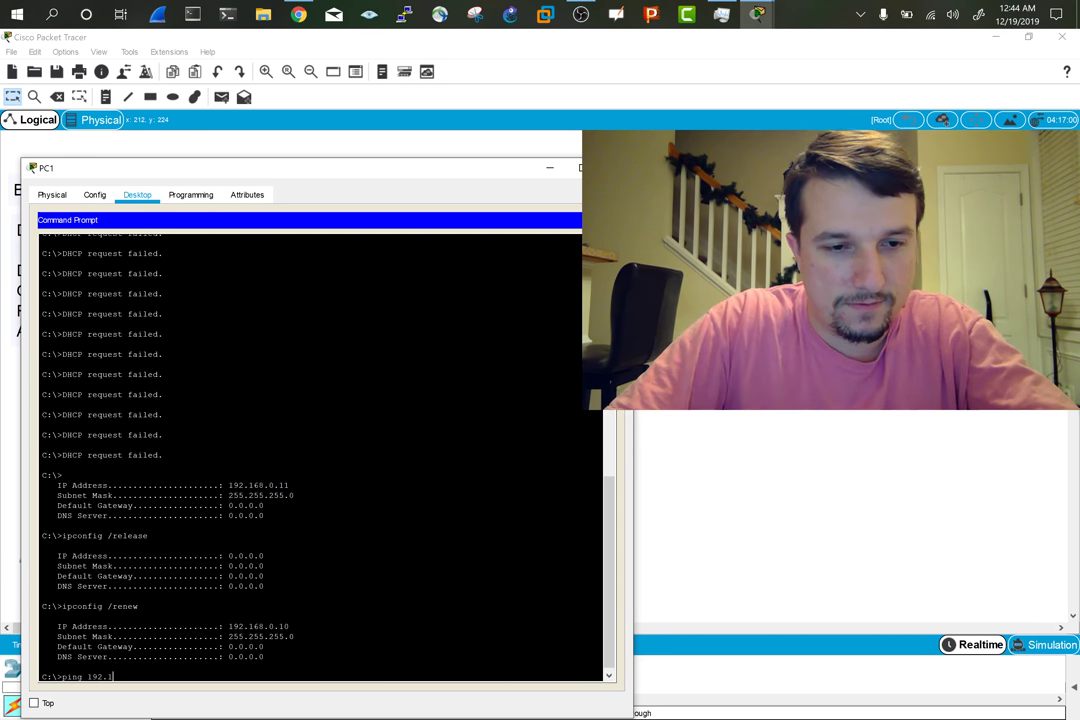
type("68.0.12")
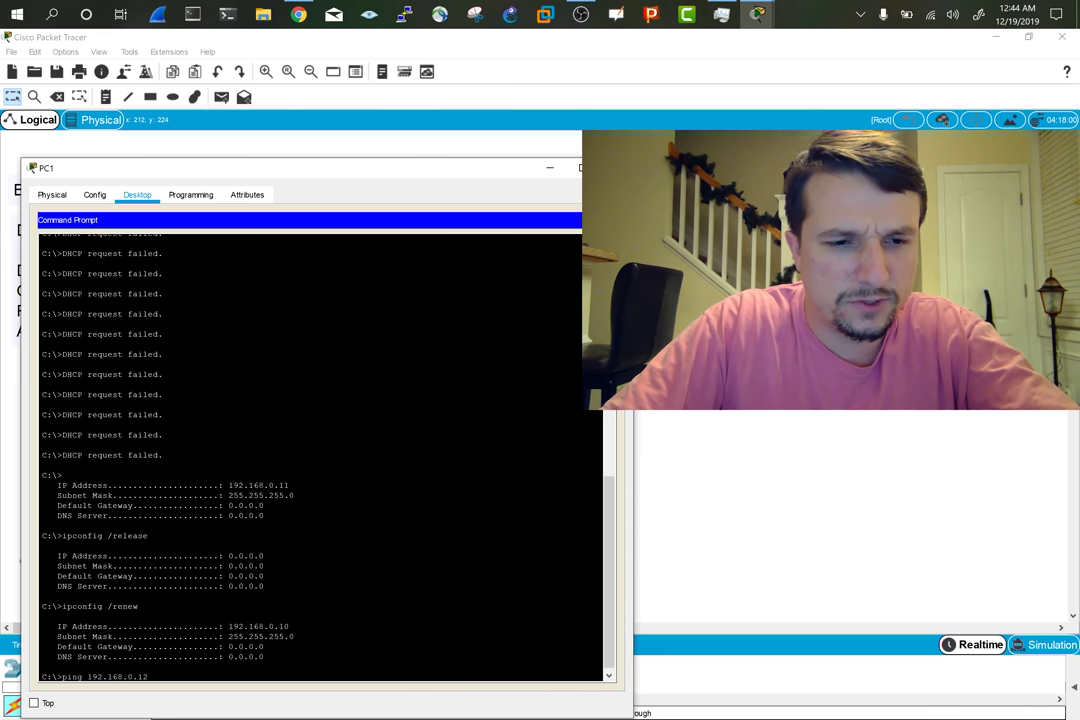
key("Return")
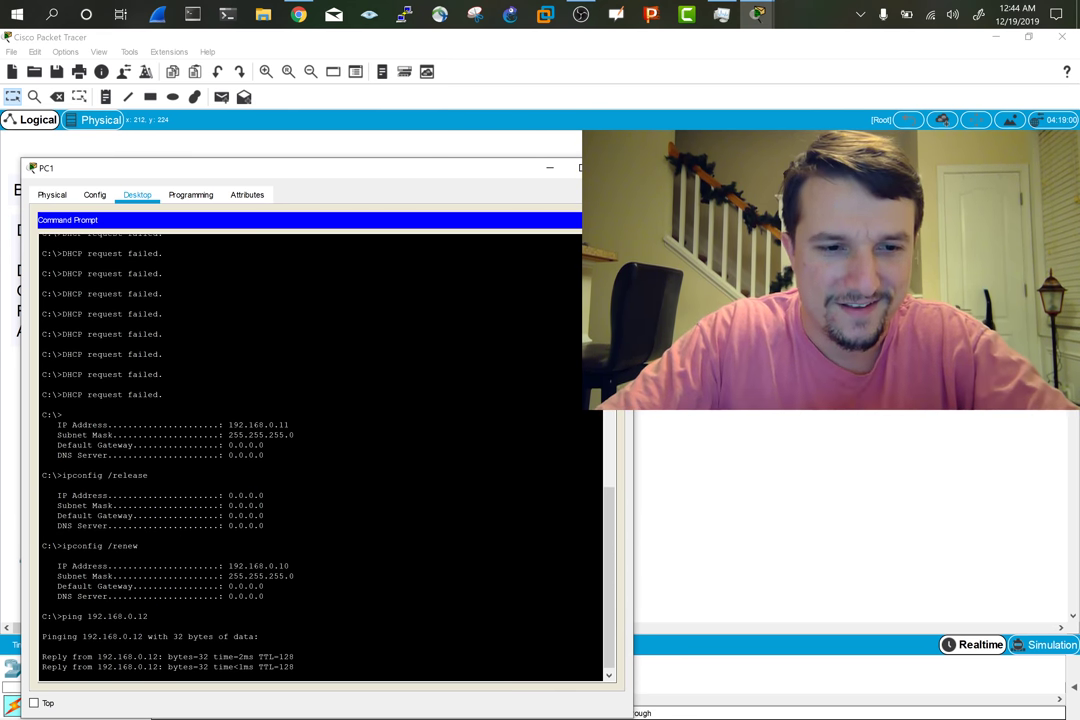